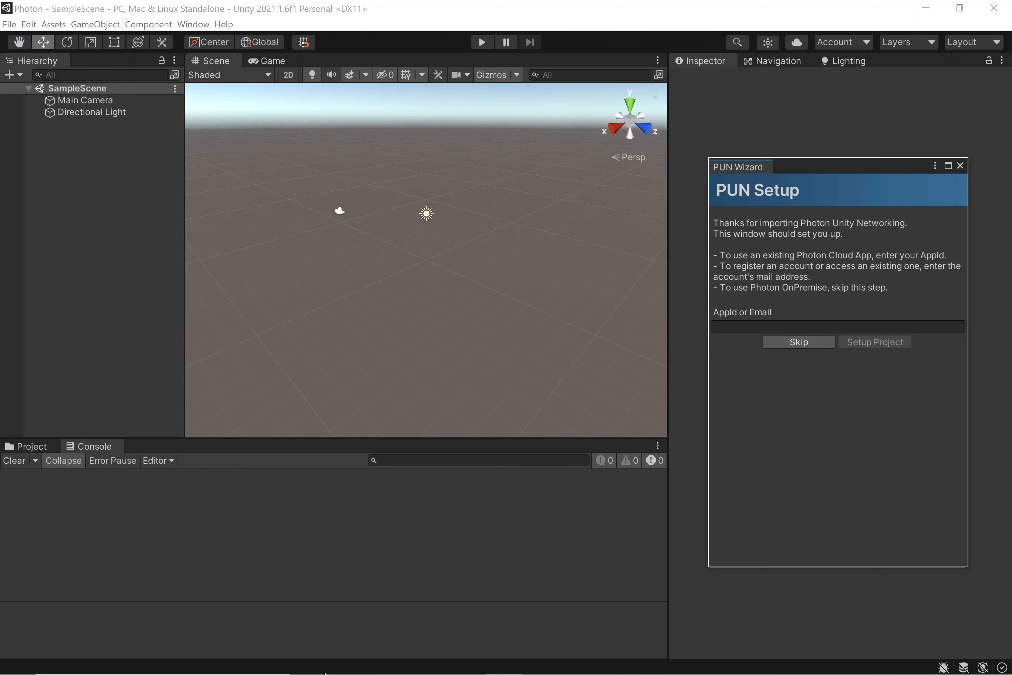
Browse the PUN 2 – FREE Asset Store page in the browser
left_click(360, 661)
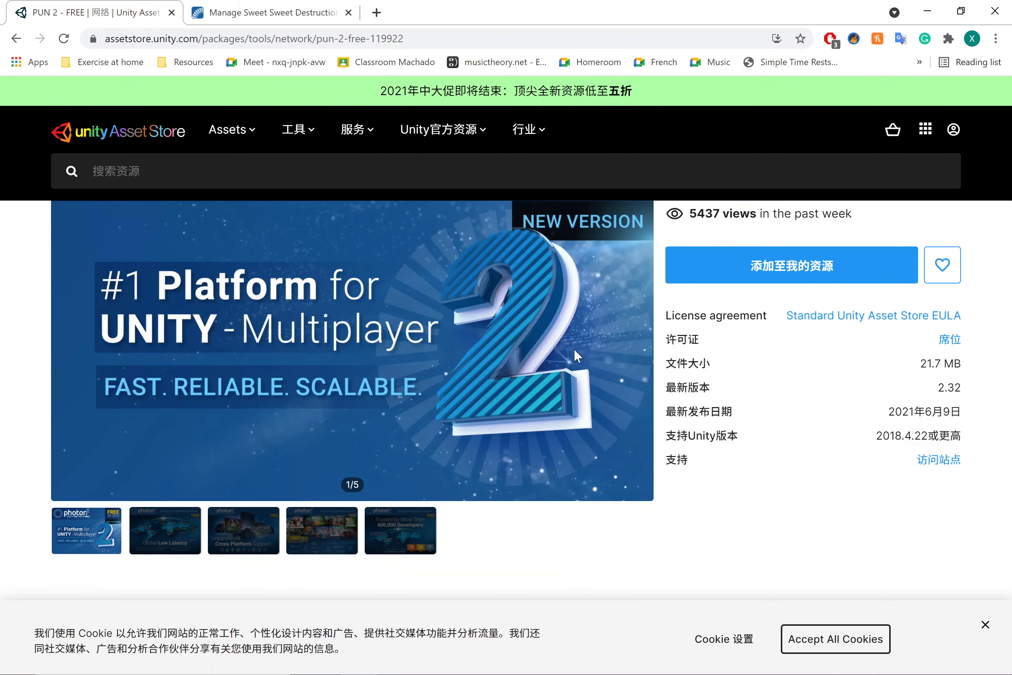
scroll(455, 445, "up", 4)
scroll(512, 469, "down", 4)
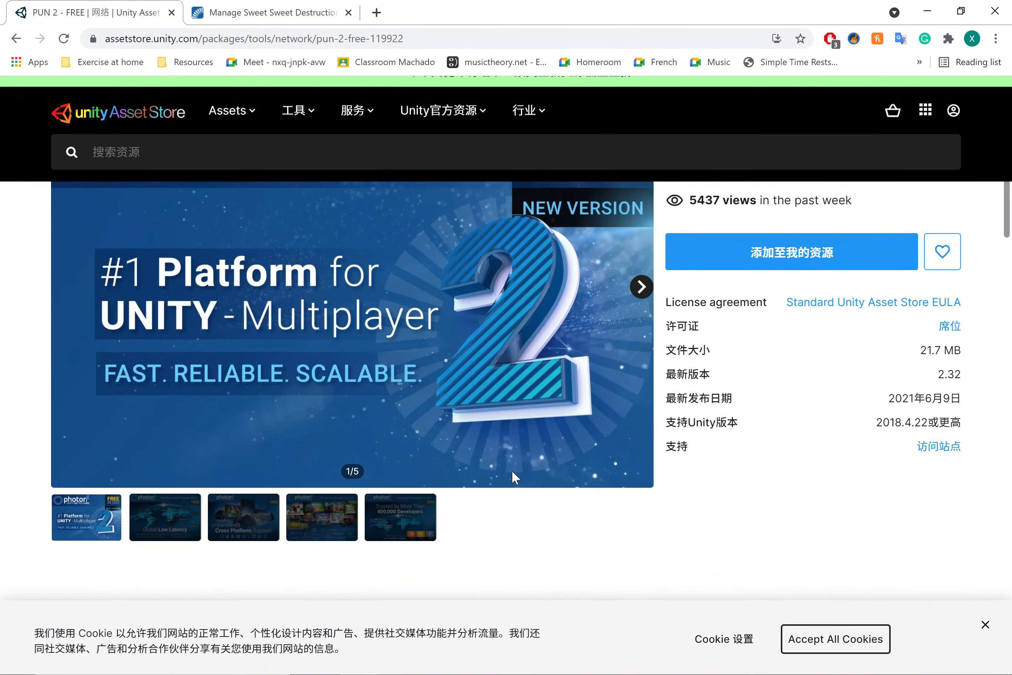
scroll(512, 472, "up", 4)
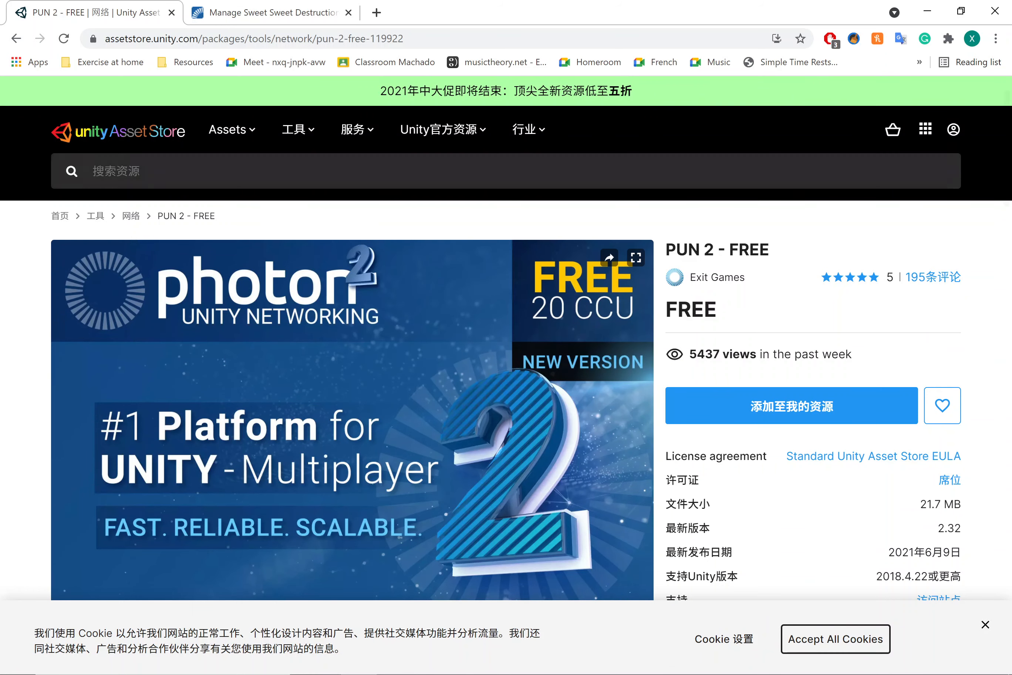
scroll(517, 347, "down", 1)
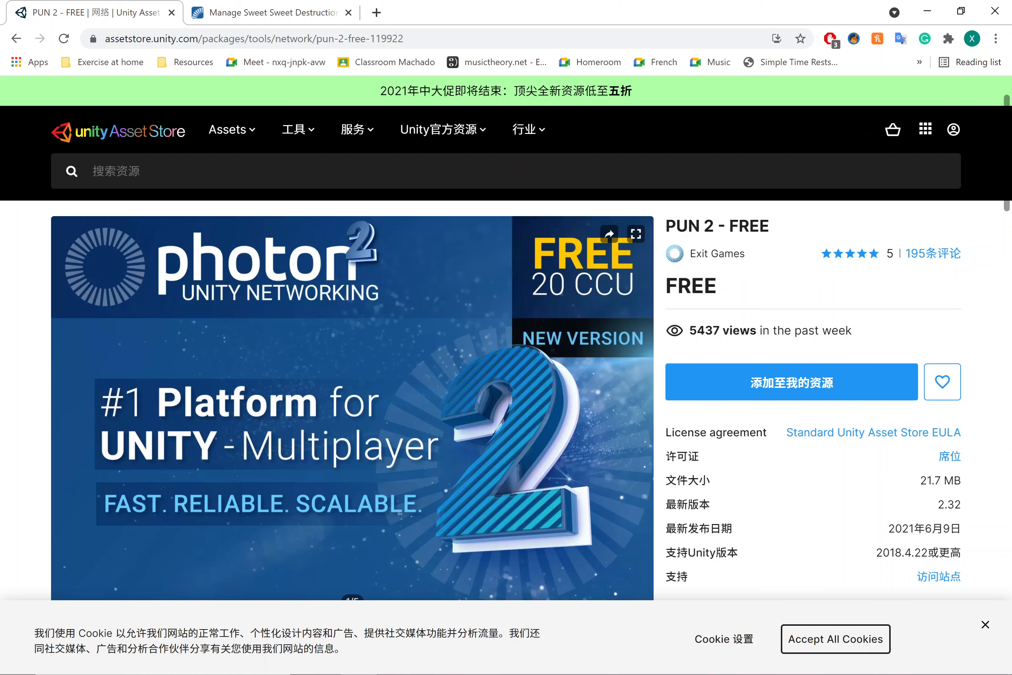
left_click_drag(730, 227, 769, 227)
left_click(760, 280)
scroll(592, 360, "down", 1)
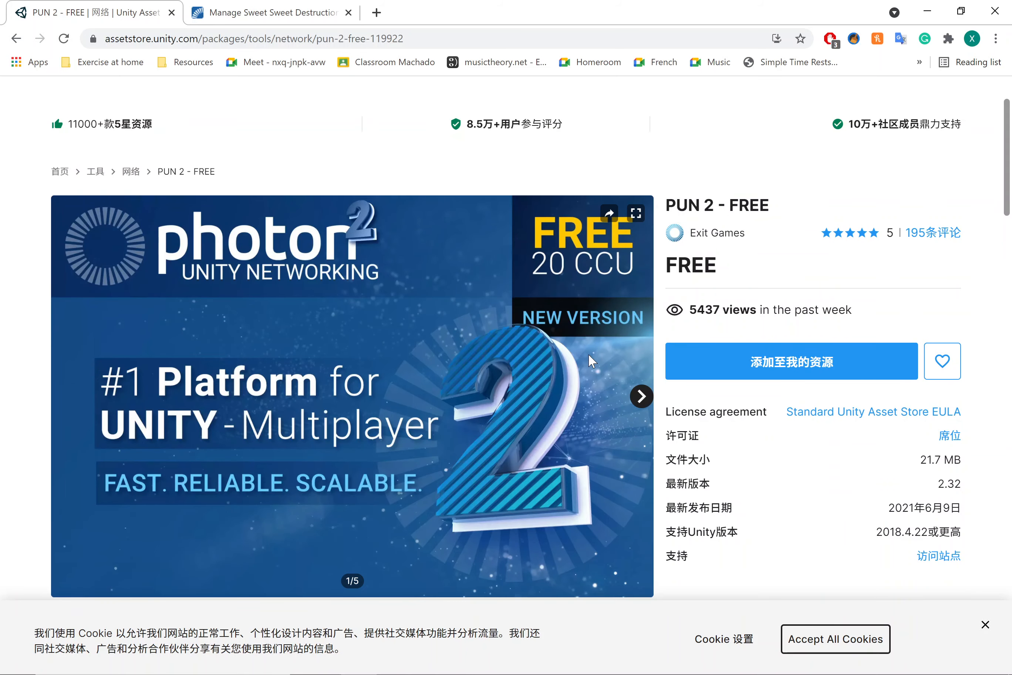
scroll(592, 361, "down", 2)
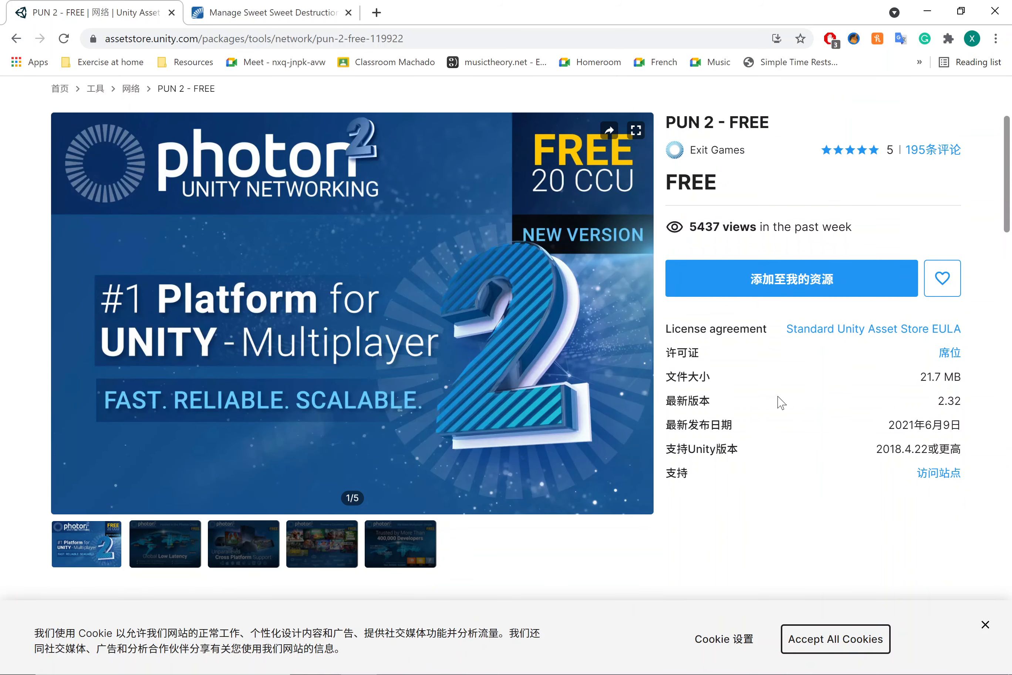
Back in Unity, glance at the Window menu and show the Project folders after checking Console
left_click(927, 12)
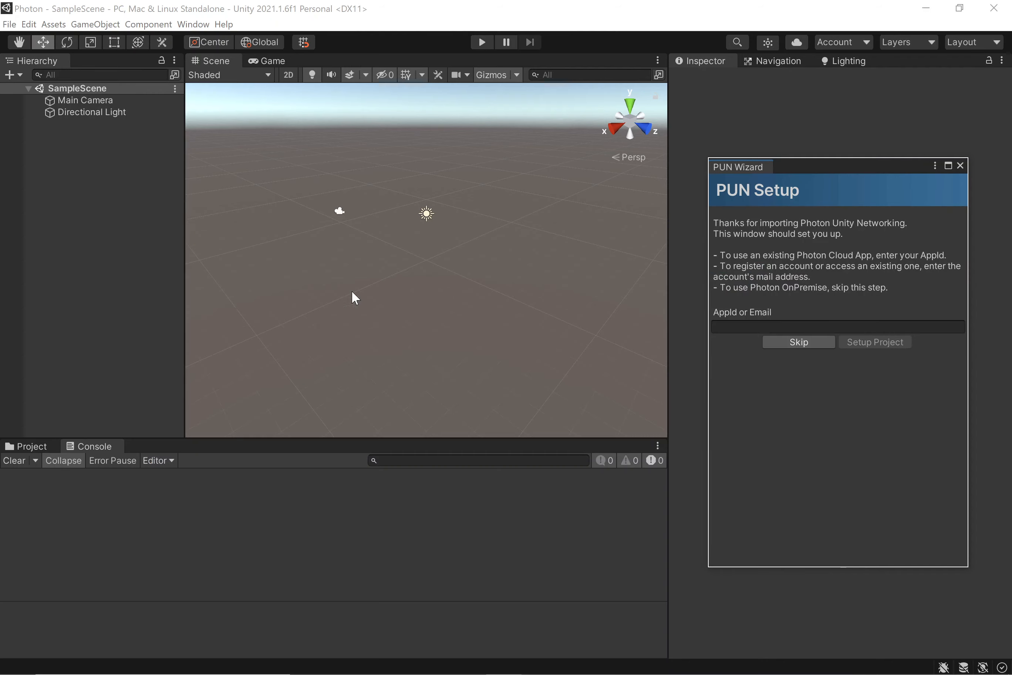
left_click(193, 24)
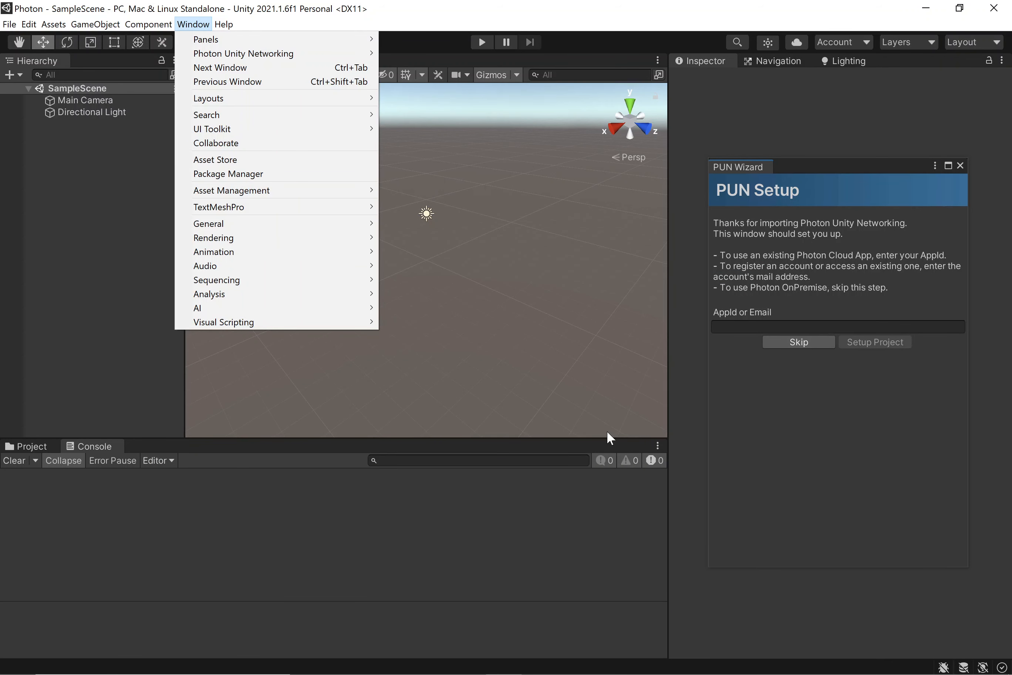
left_click(428, 529)
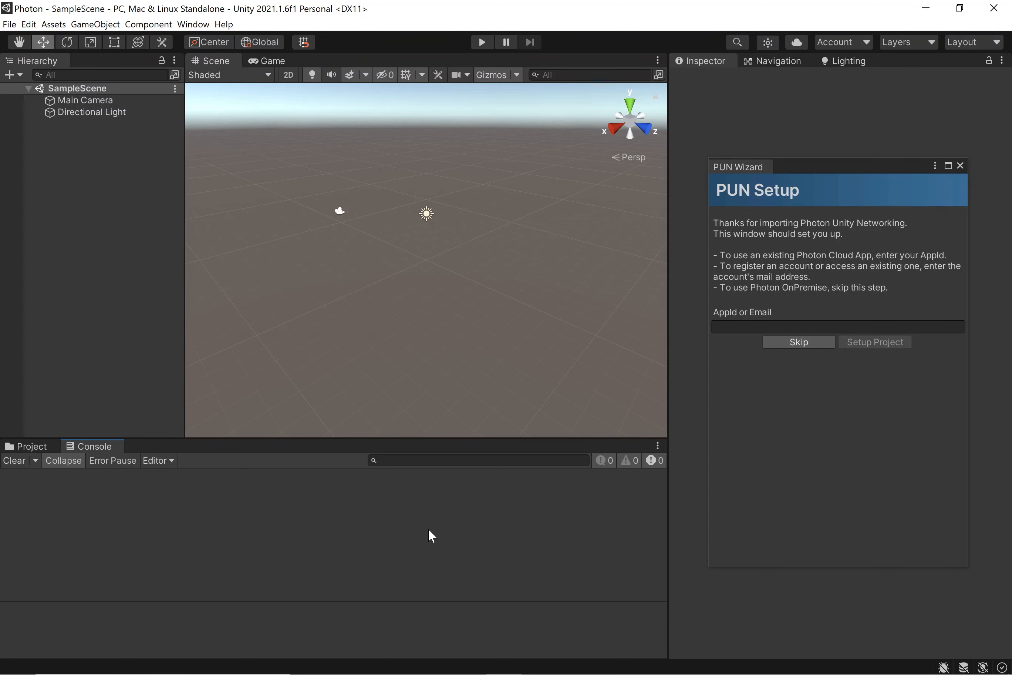
left_click(45, 446)
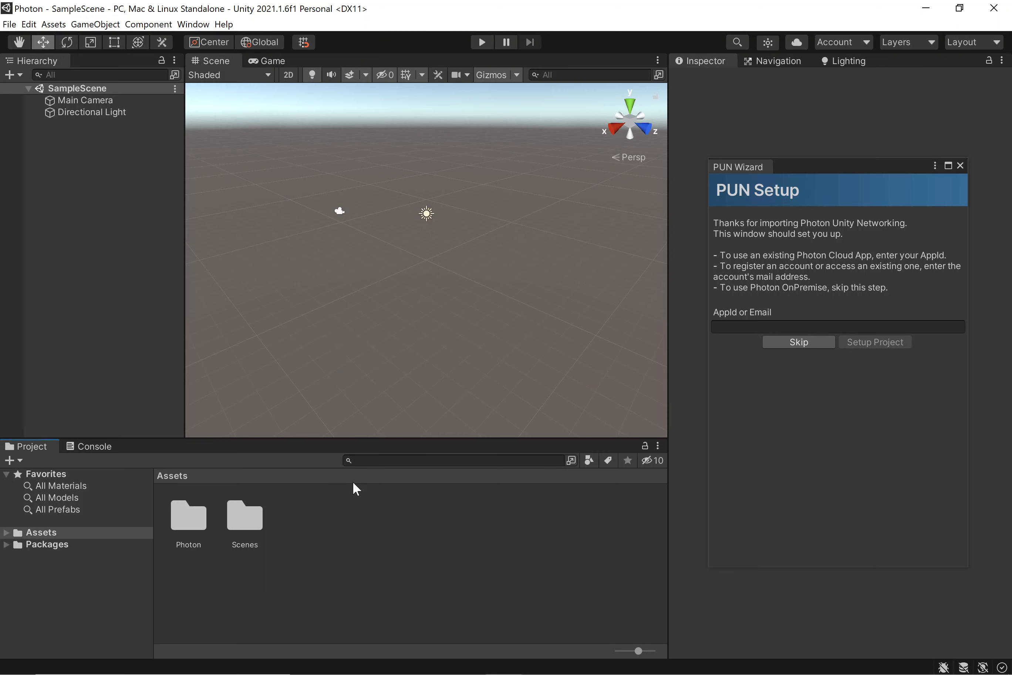
left_click(95, 446)
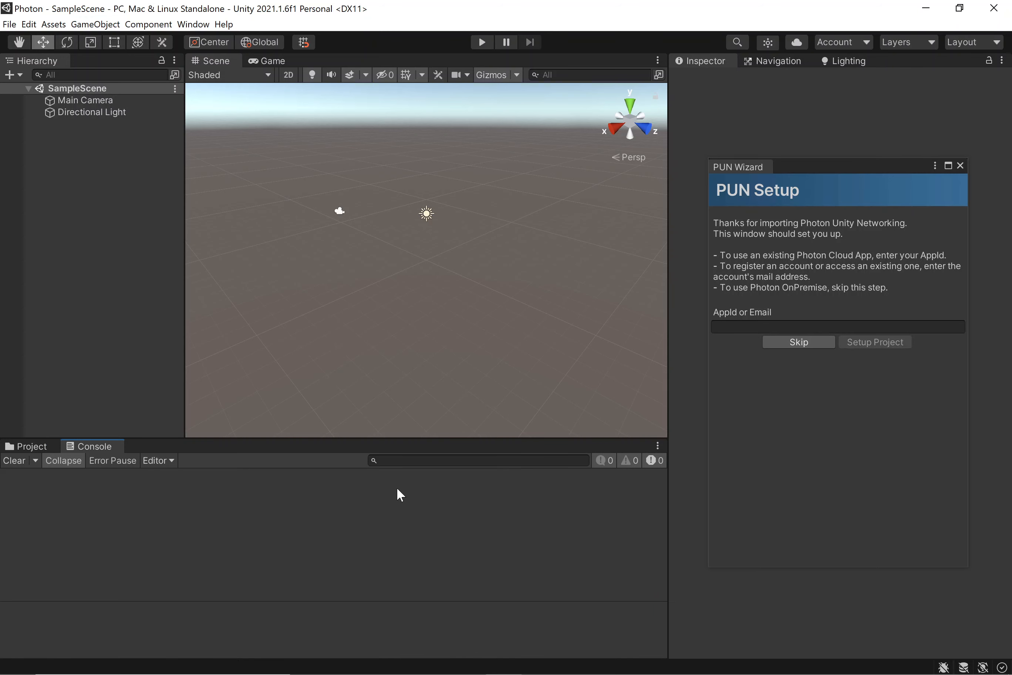
left_click(42, 448)
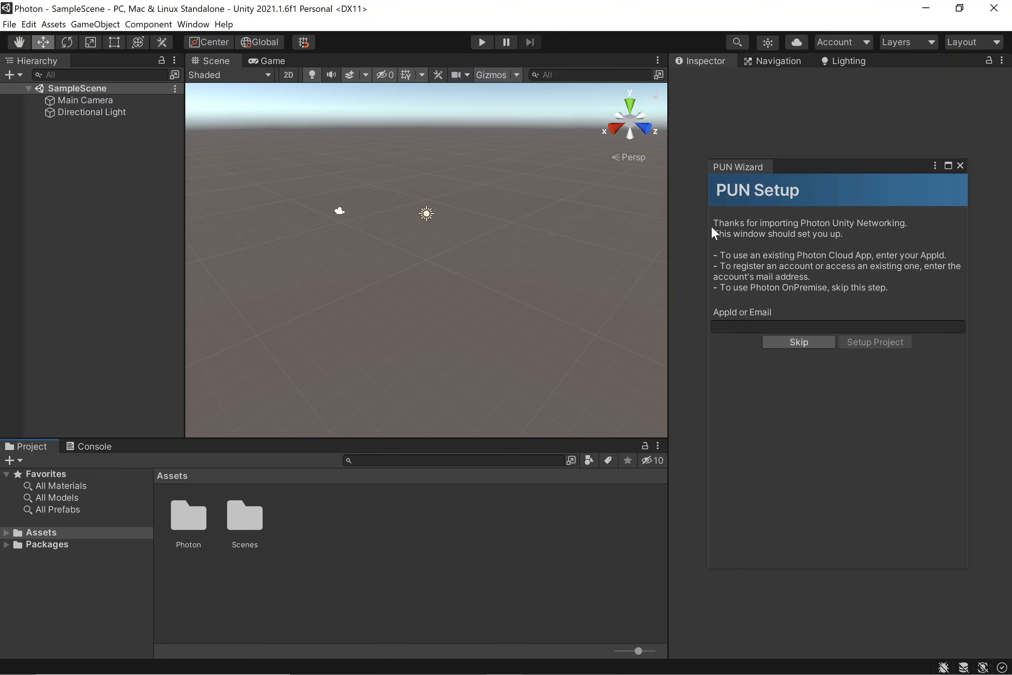
Nudge the PUN Setup wizard higher and bring the PUN 2 store page back in front
left_click_drag(791, 165, 787, 139)
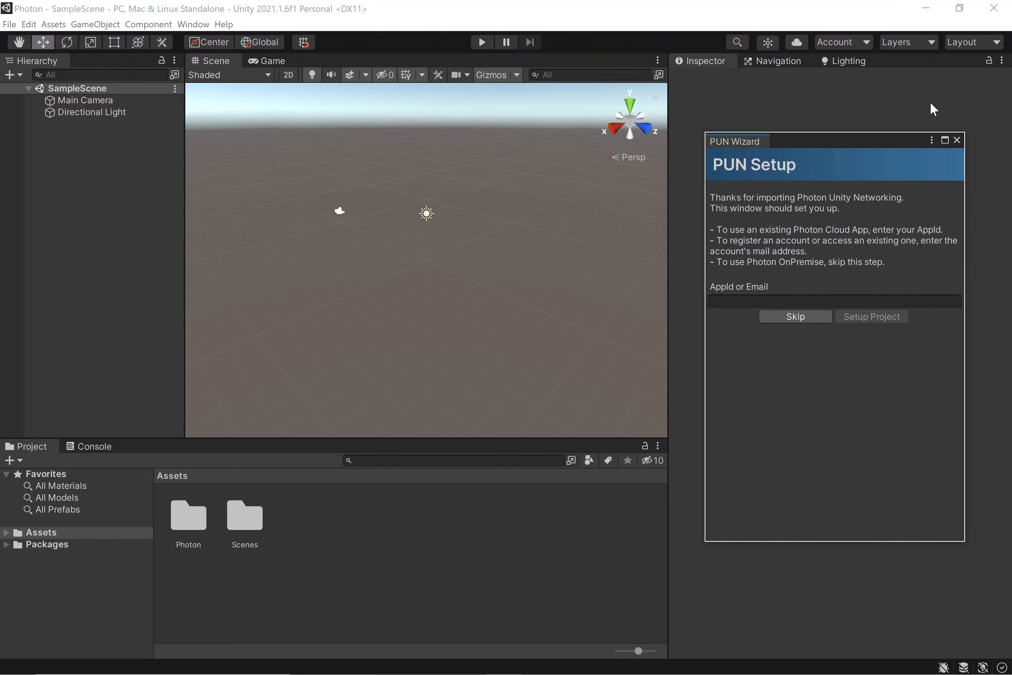
mouse_move(850, 138)
left_mouse_down()
mouse_move(816, 139)
mouse_move(856, 134)
left_mouse_up()
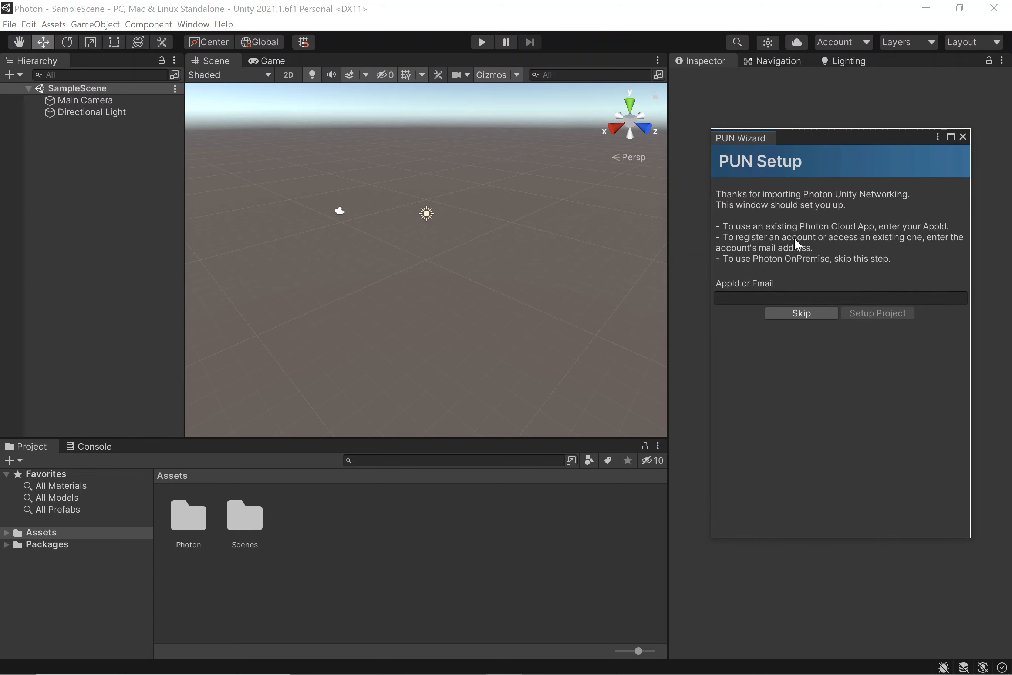
left_click(360, 660)
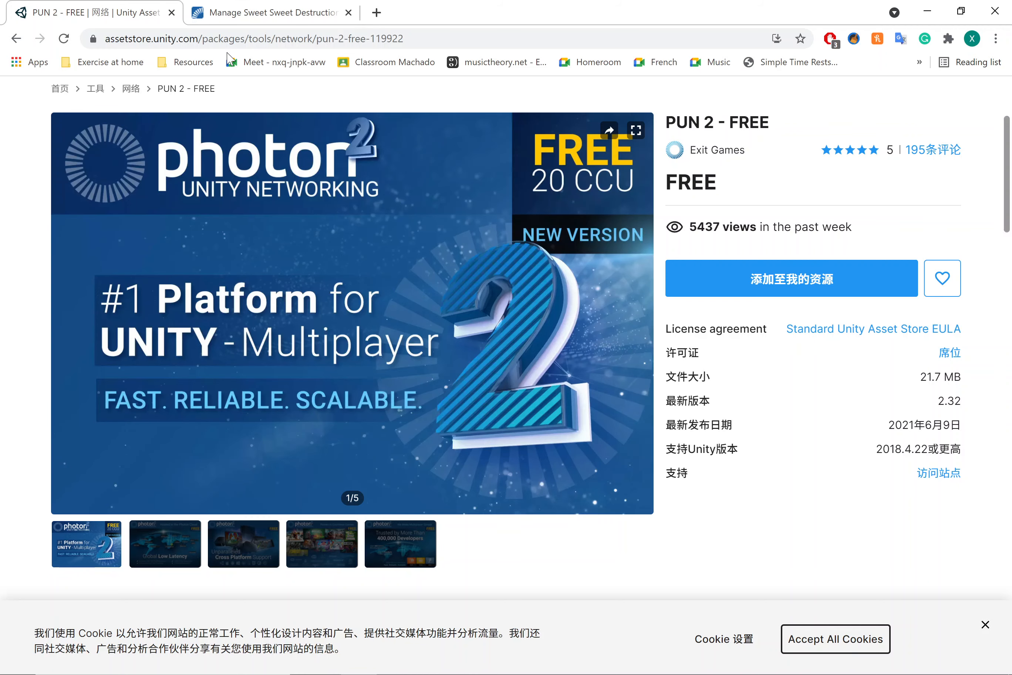
Go from the Photon dashboard's Cloud Apps list to the Create a New Application form
left_click(240, 9)
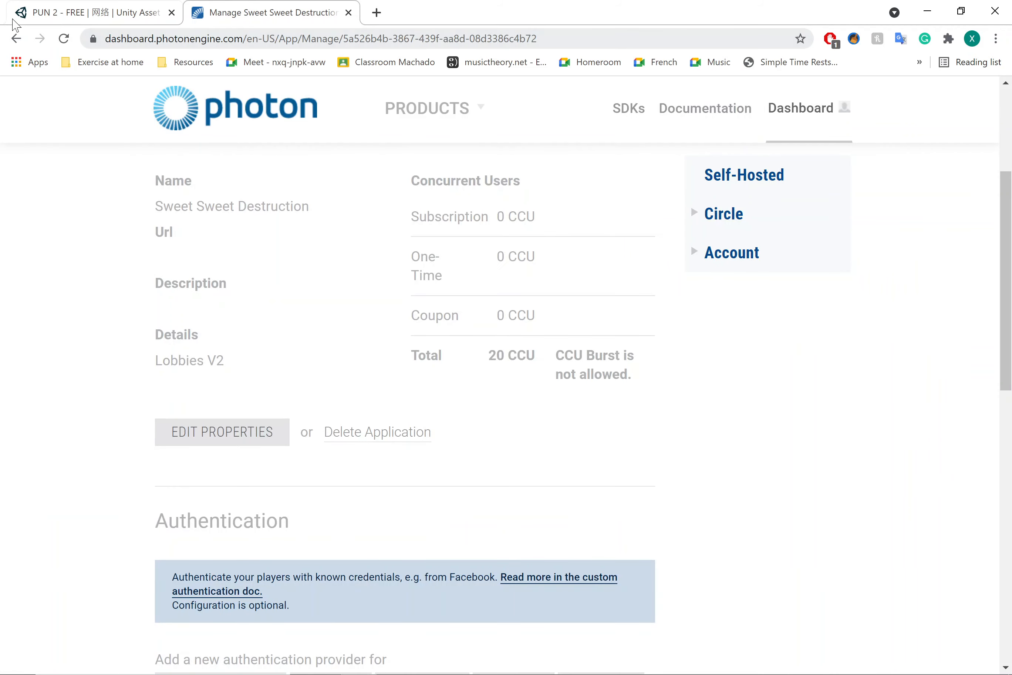
left_click(17, 39)
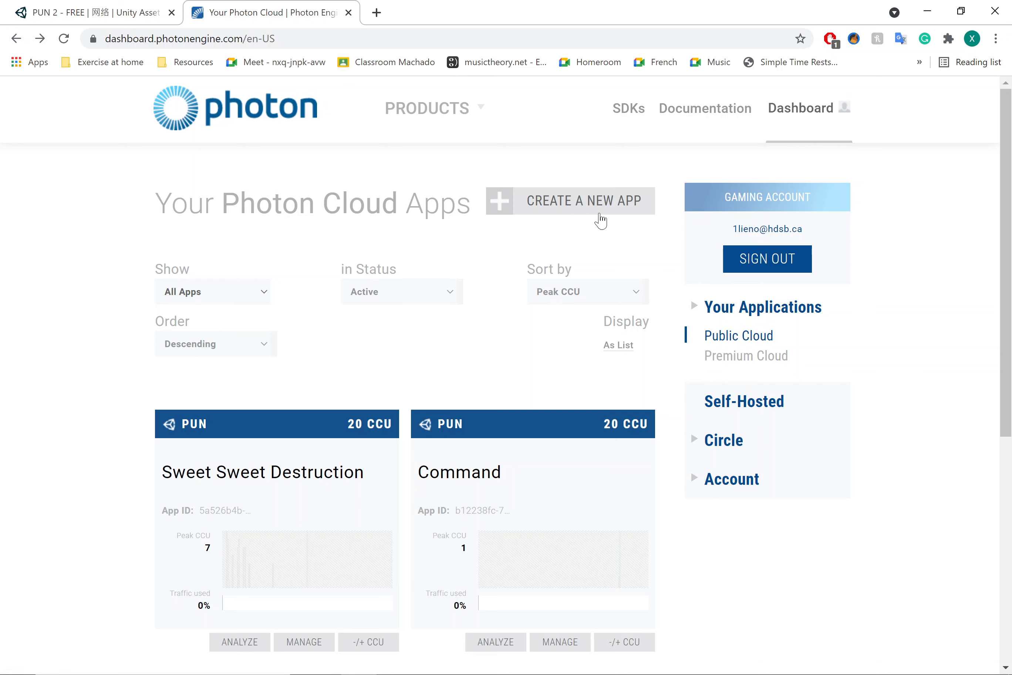
left_click(599, 220)
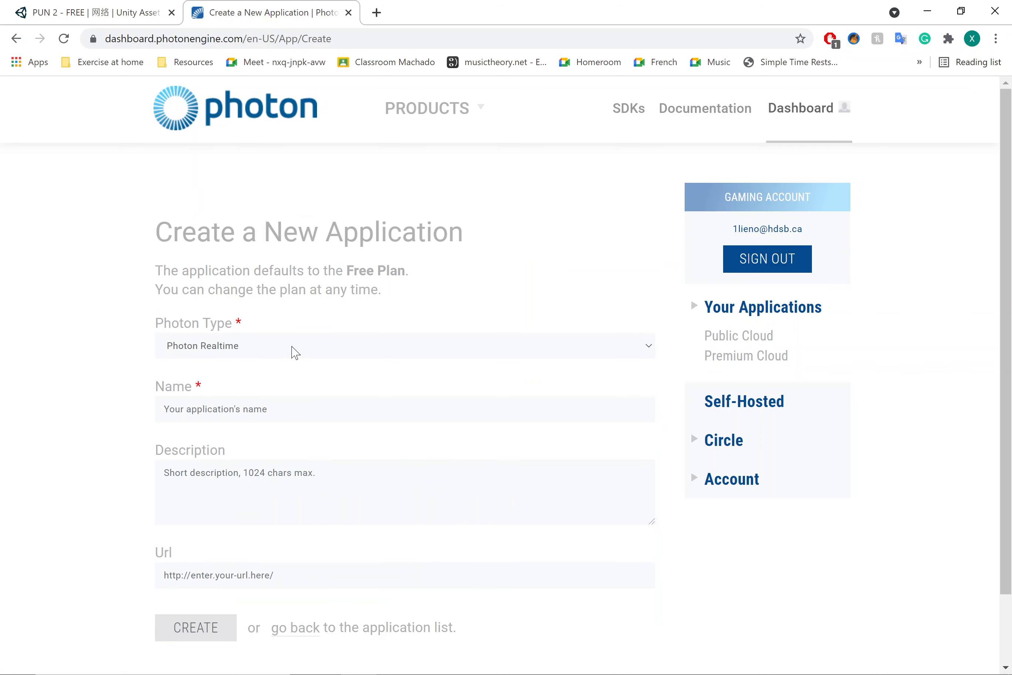
Create a Photon PUN type application named 'Photon'
left_click(292, 351)
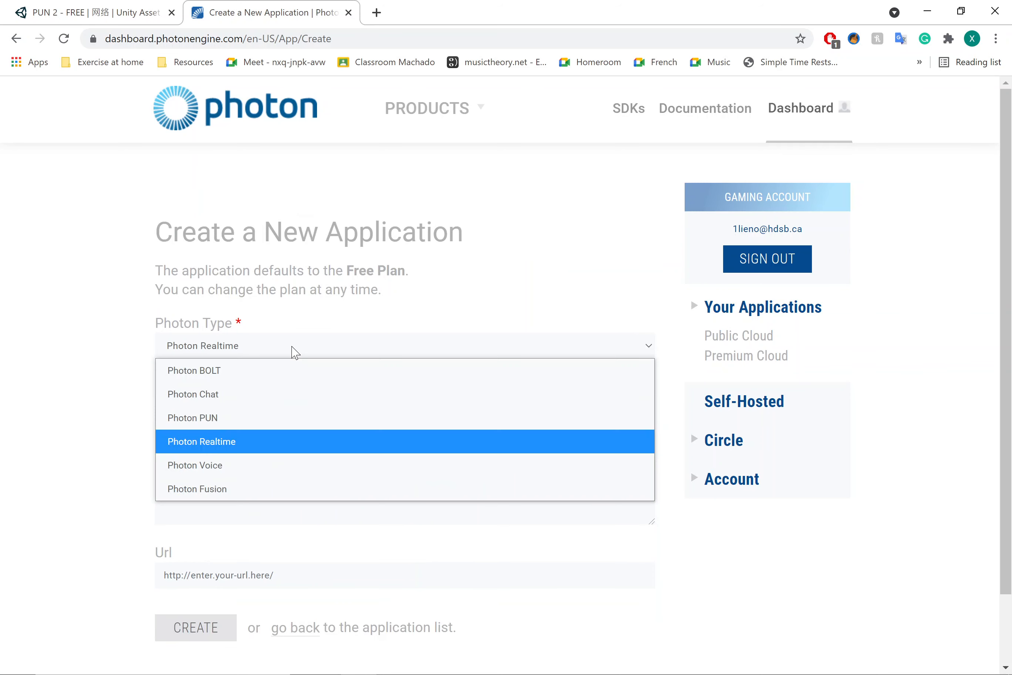
left_click(238, 417)
scroll(505, 374, "down", 1)
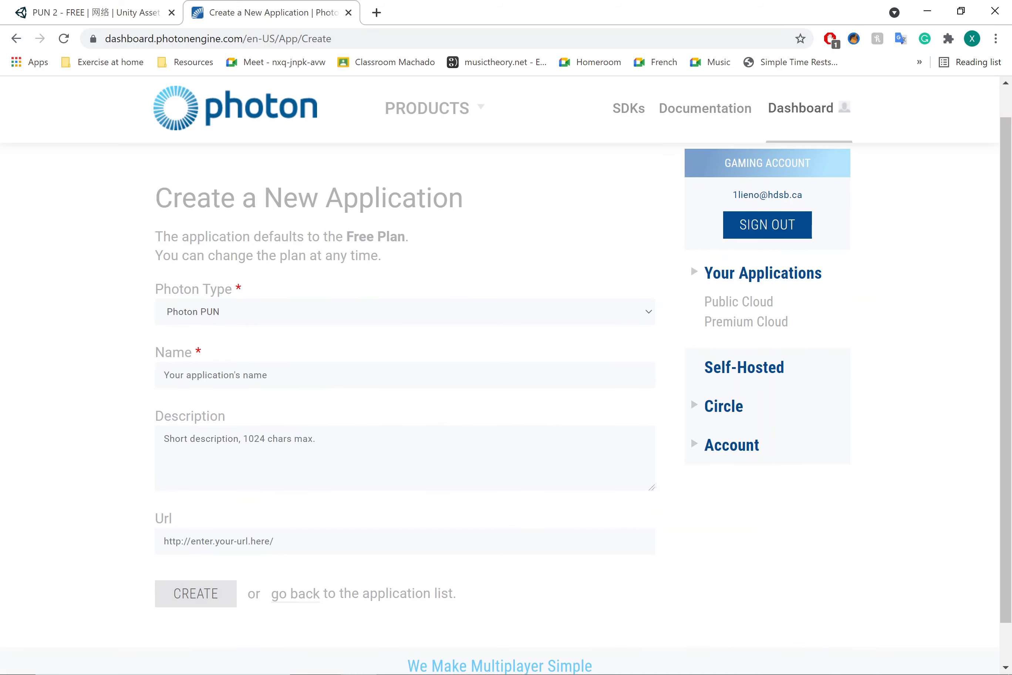
left_click(231, 375)
type("Photon")
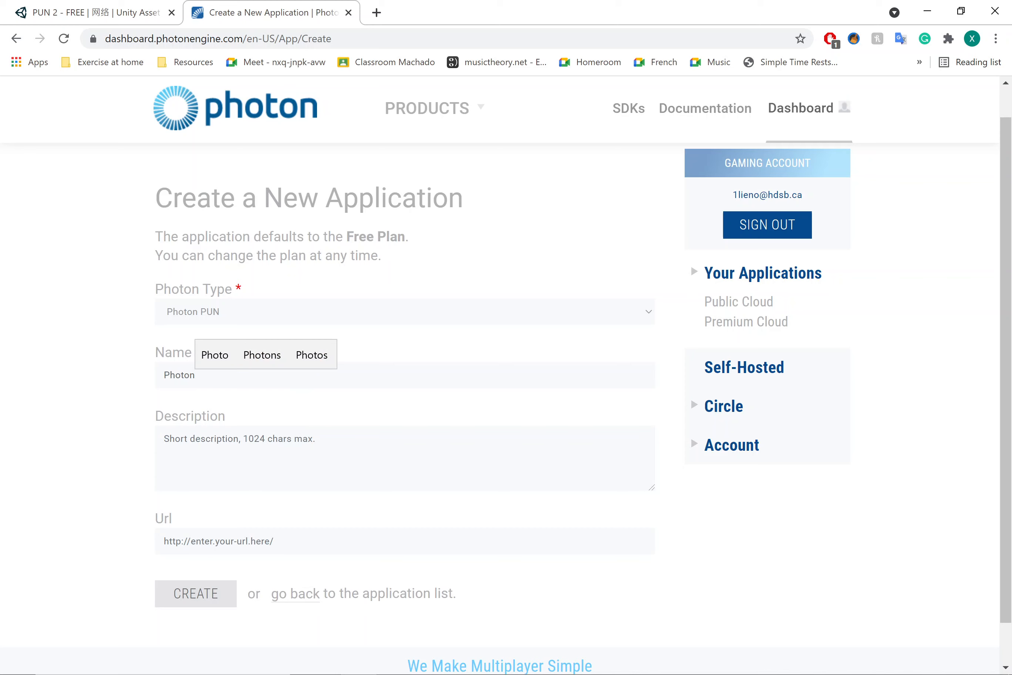
key("Return")
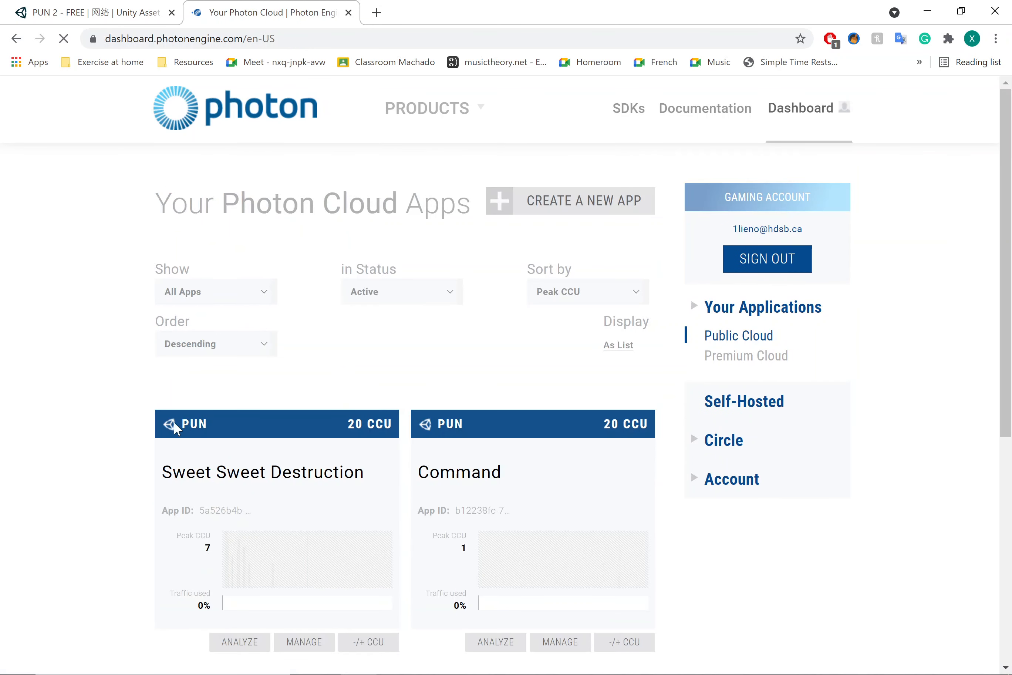
Copy the new Photon app's full App ID from the dashboard
scroll(630, 308, "down", 3)
scroll(630, 308, "down", 5)
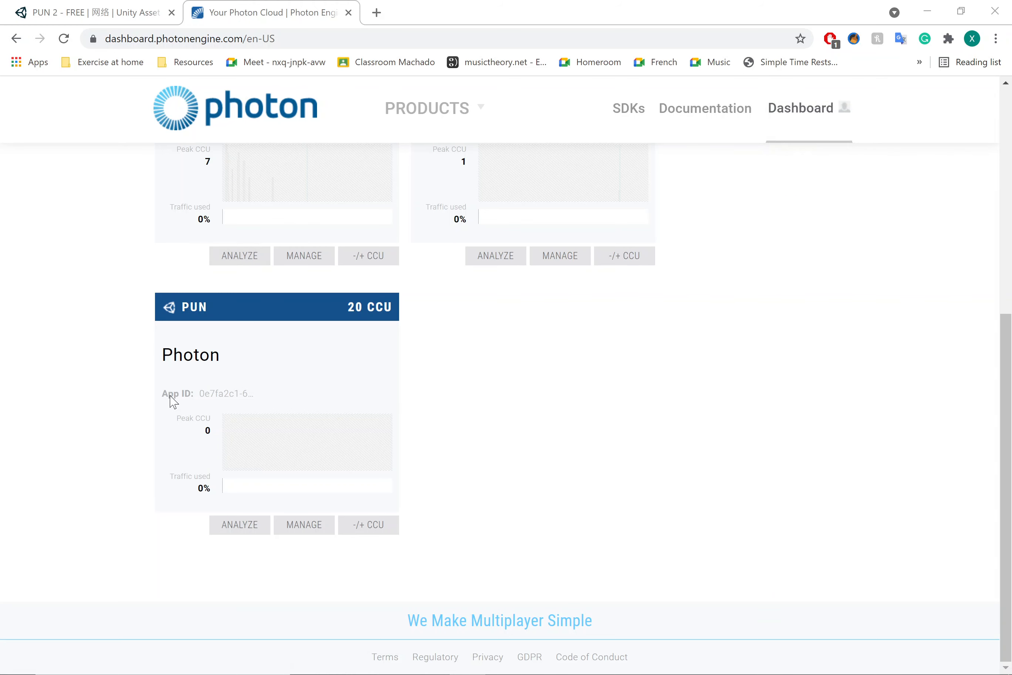
left_click(205, 393)
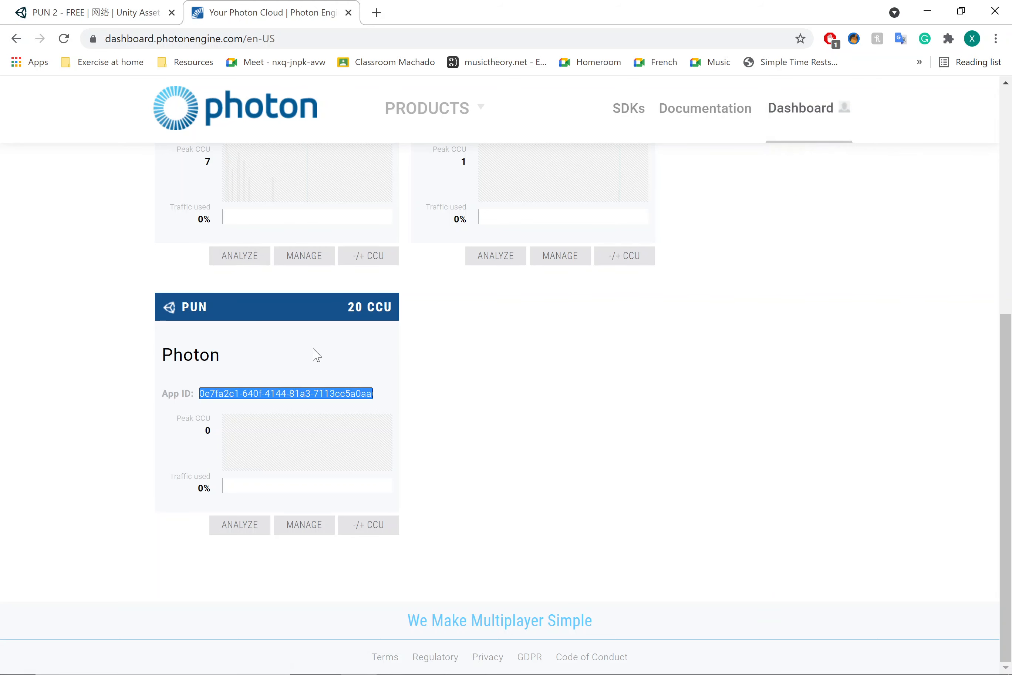
Paste the App ID into Unity's PUN Setup wizard, set up the project, and close the wizard
mouse_move(350, 673)
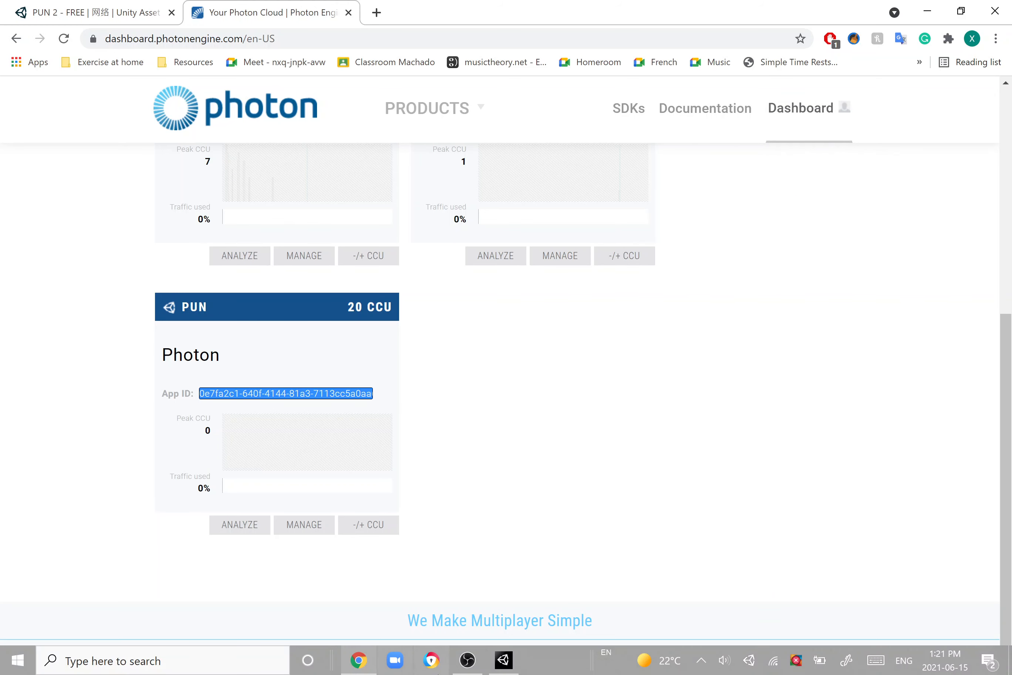
left_click(503, 660)
left_click(840, 298)
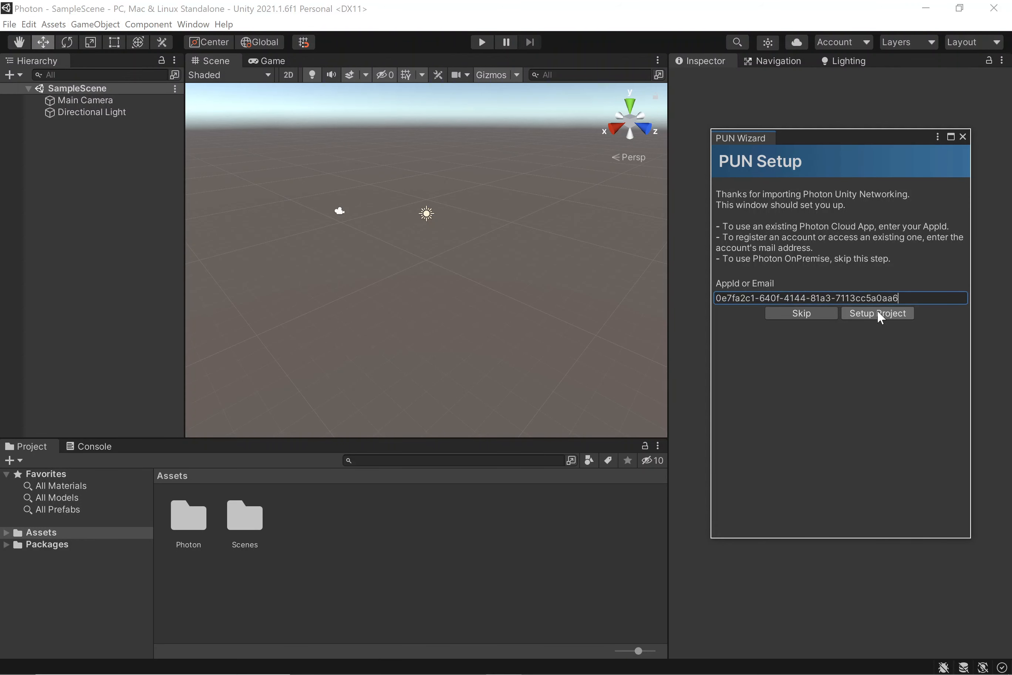
key("Return")
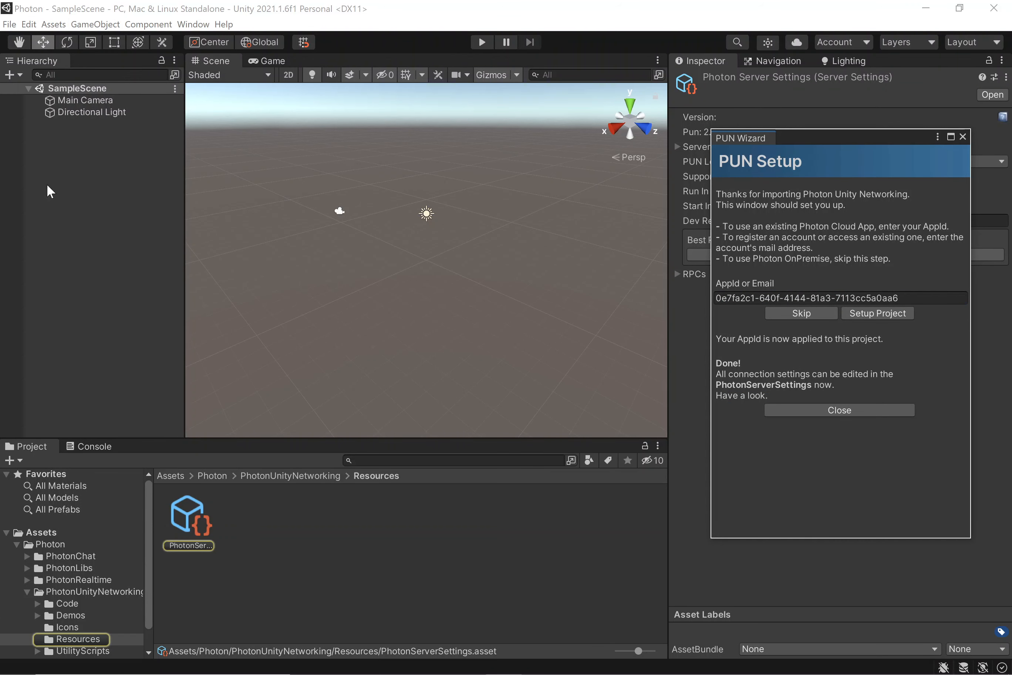
left_click(963, 137)
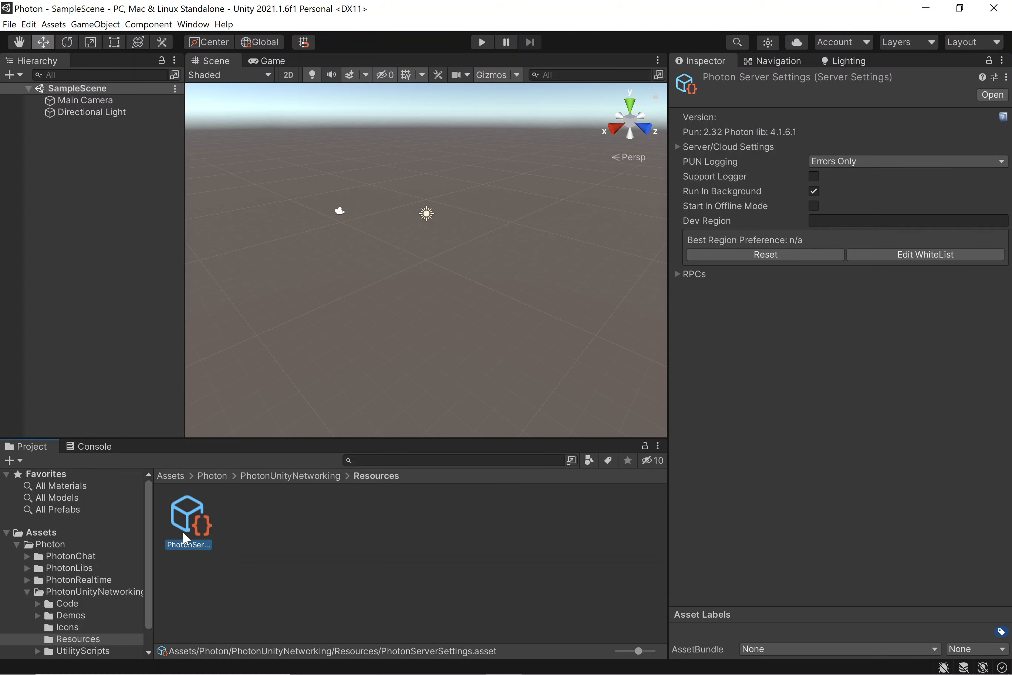
Enter cae as the Dev Region in the Photon Server Settings Inspector
left_click(830, 221)
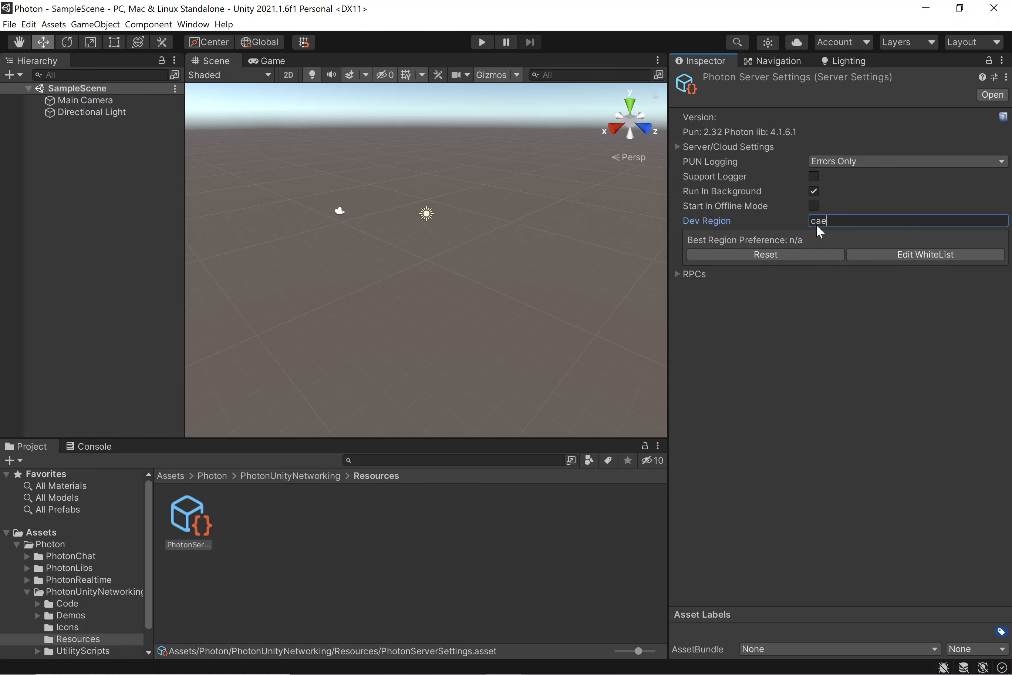
left_click(787, 384)
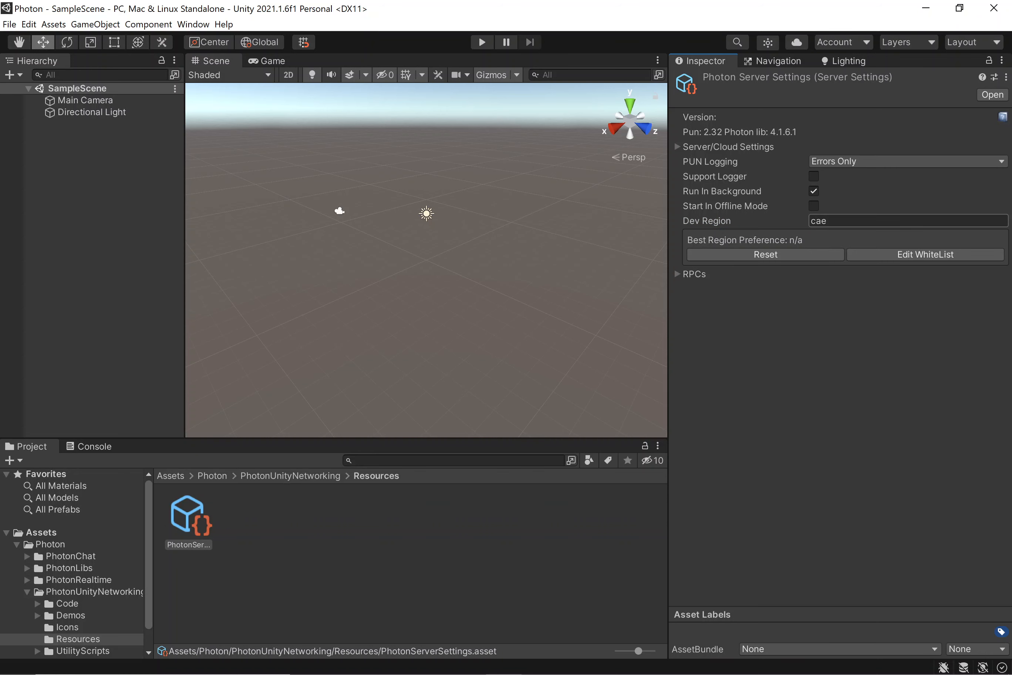
left_click(827, 221)
left_click(701, 380)
left_click_drag(831, 221, 767, 221)
left_click(756, 314)
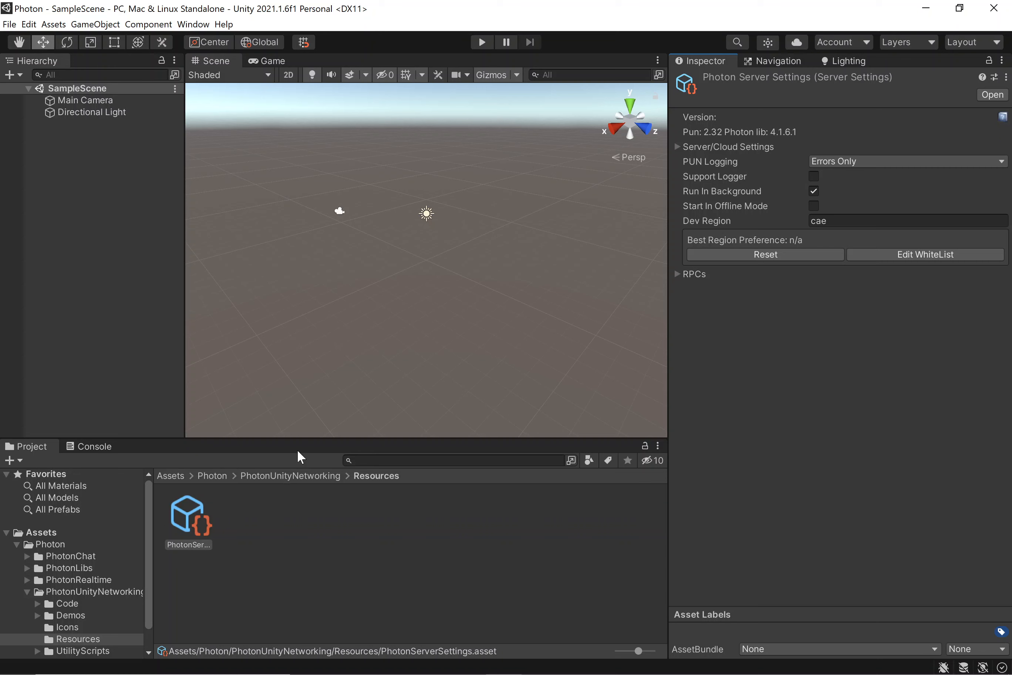
Return the Project panel to the top-level Assets folder and look through the Window menu
left_click(162, 474)
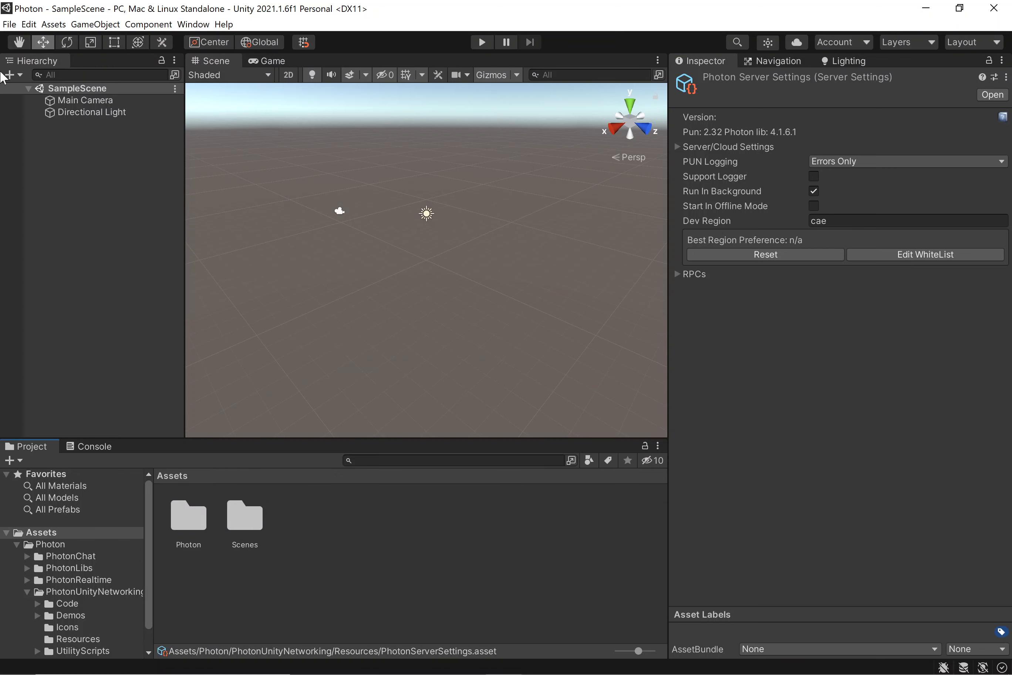
scroll(543, 247, "up", 3)
scroll(543, 247, "down", 10)
scroll(542, 247, "up", 5)
scroll(352, 248, "down", 3)
scroll(352, 247, "up", 3)
scroll(445, 302, "down", 5)
left_click(190, 24)
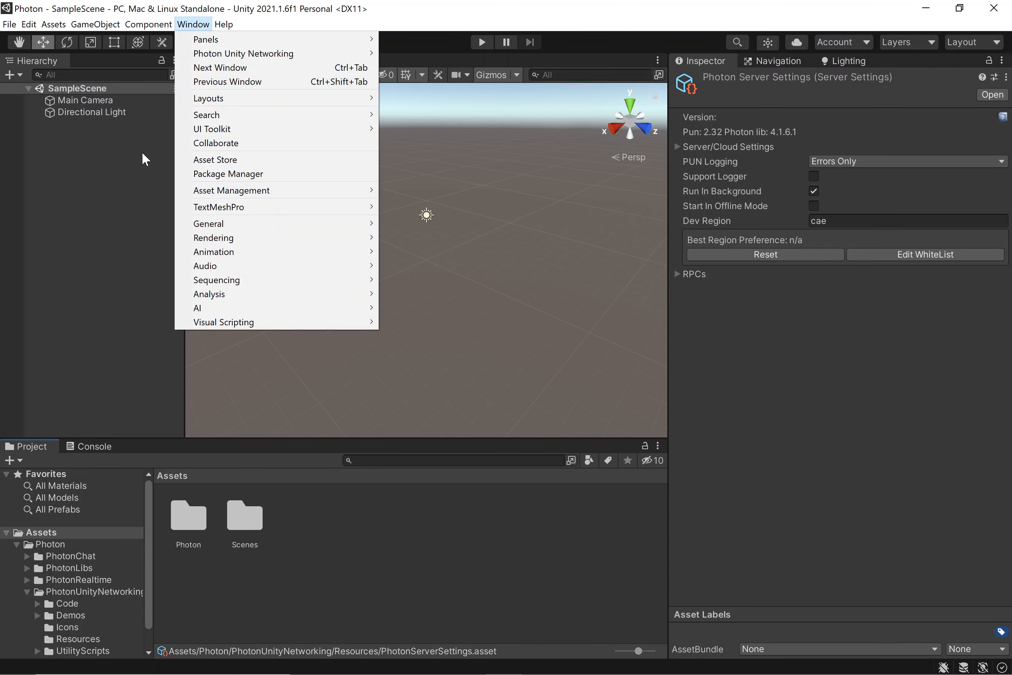
left_click(129, 271)
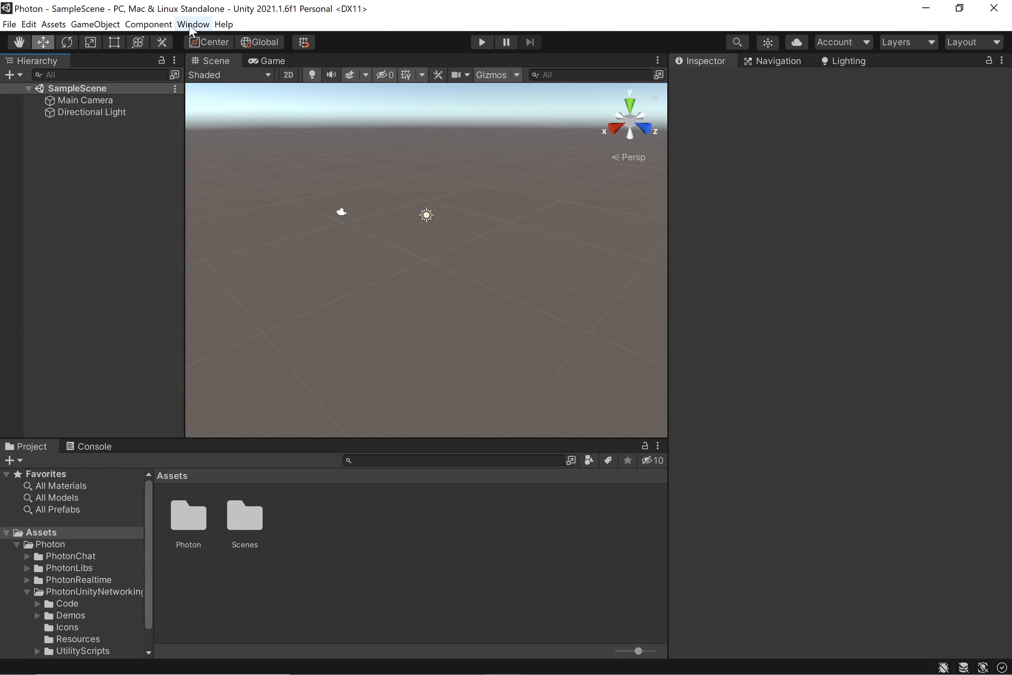
Set External Script Editor to Visual Studio Community 2019 under Preferences > External Tools
left_click(28, 24)
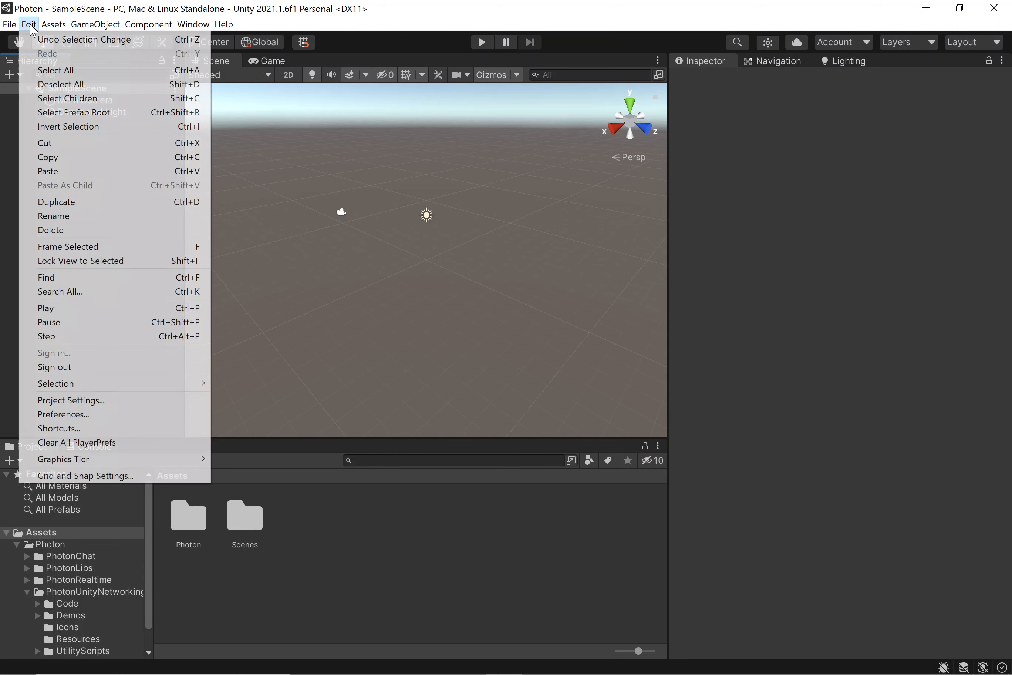
left_click(90, 414)
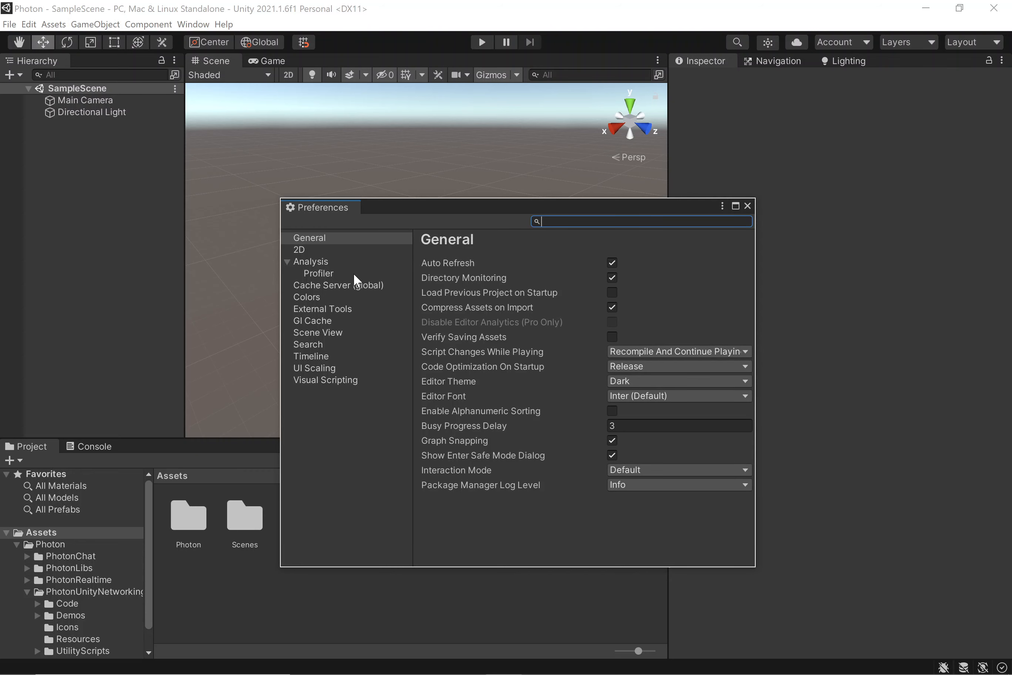
left_click(332, 310)
left_click(655, 261)
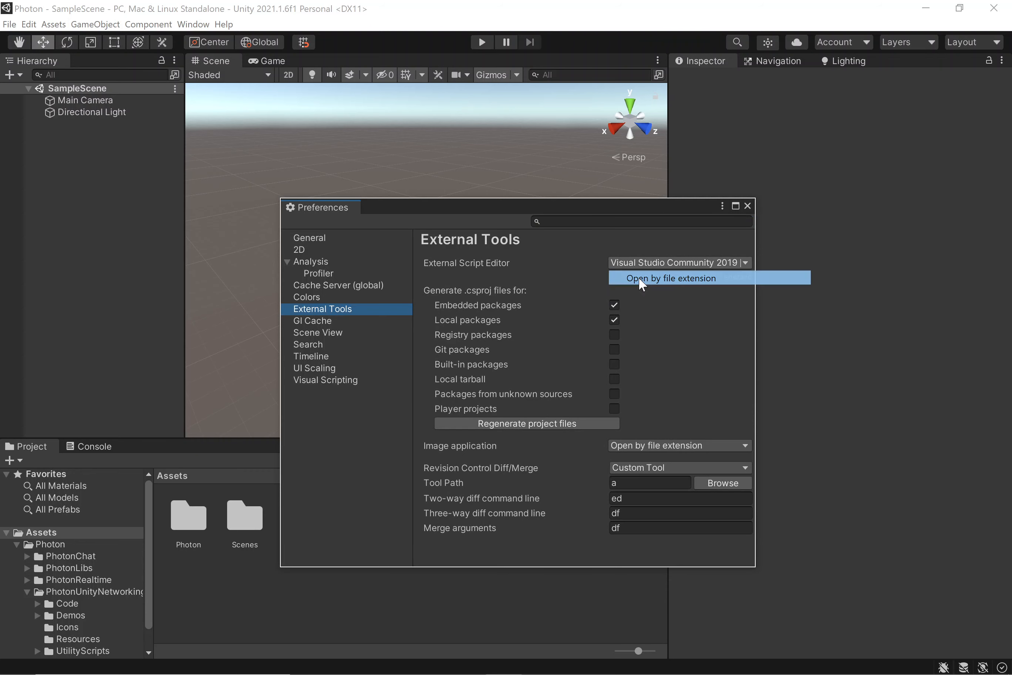
left_click(653, 278)
left_click(629, 261)
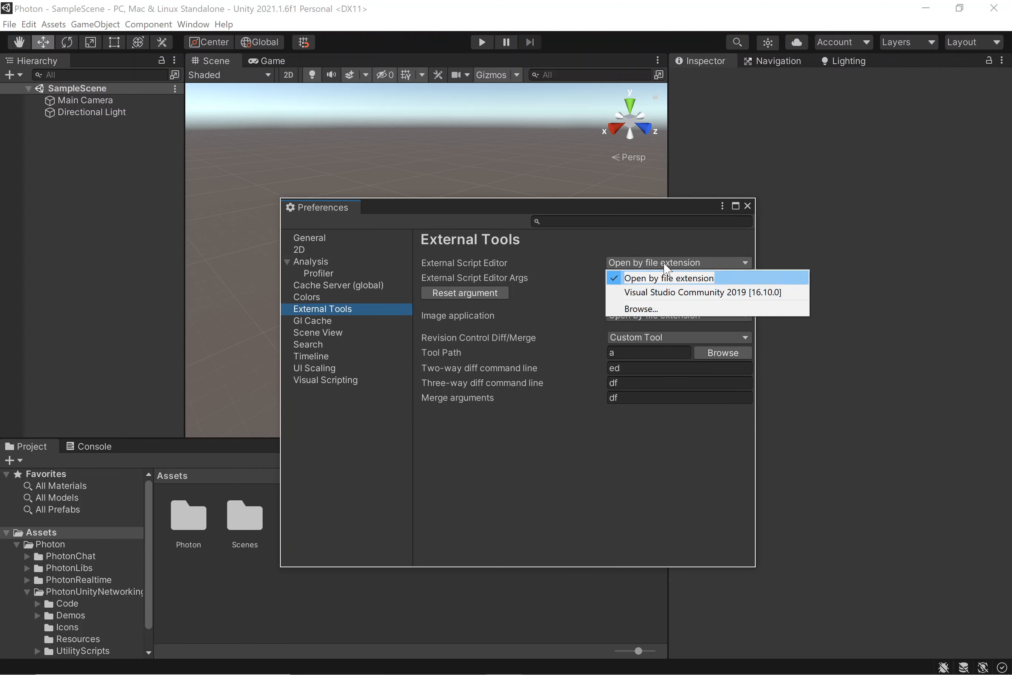
left_click(568, 254)
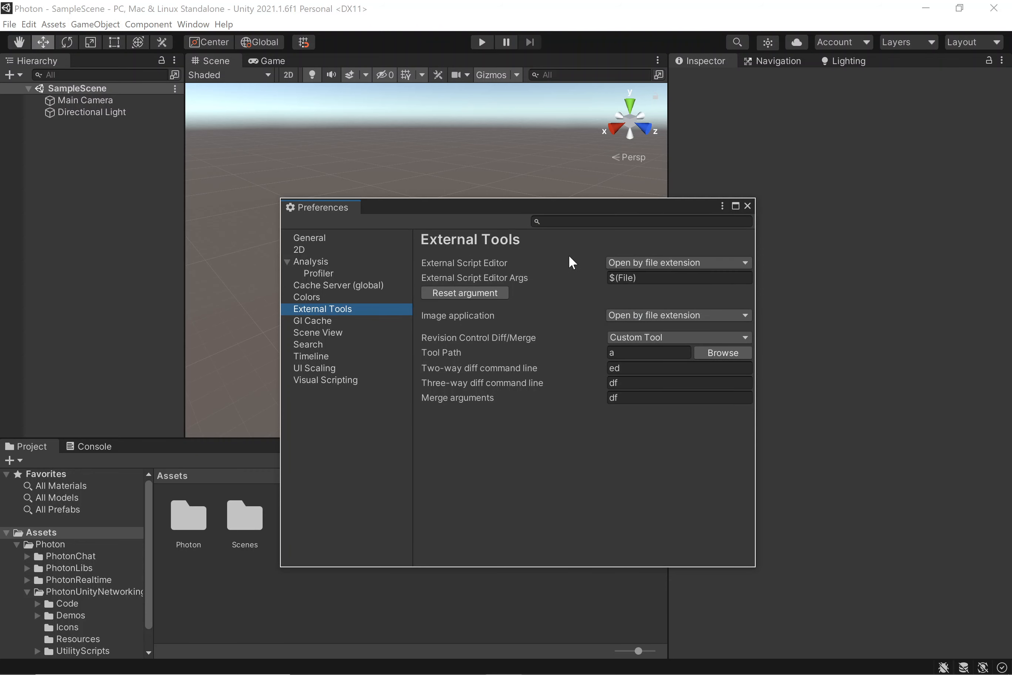
left_click(656, 262)
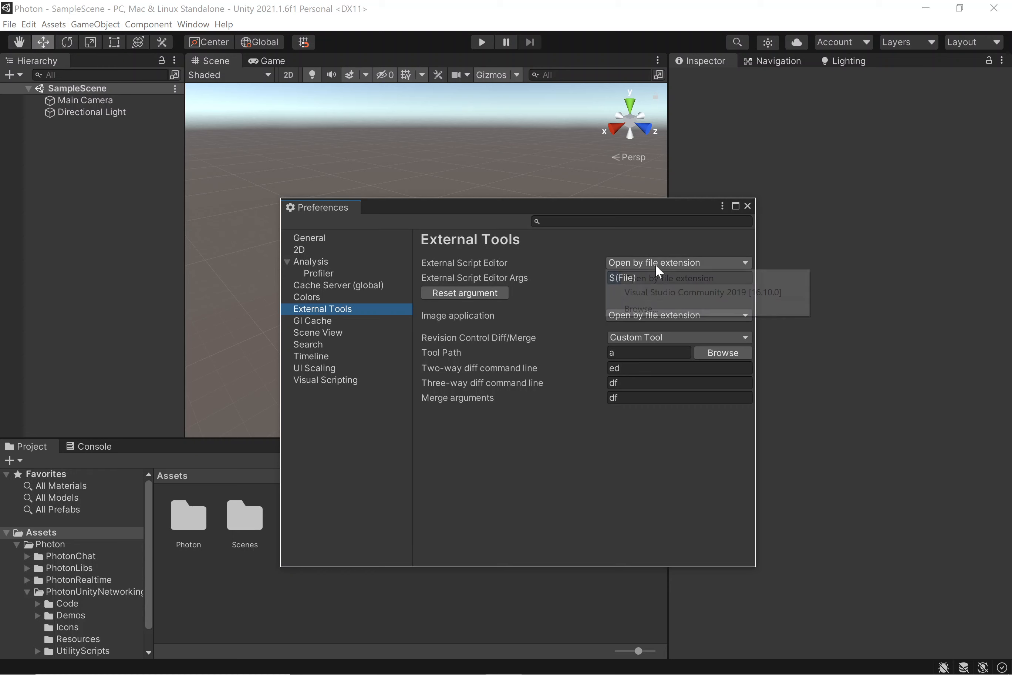
left_click(673, 293)
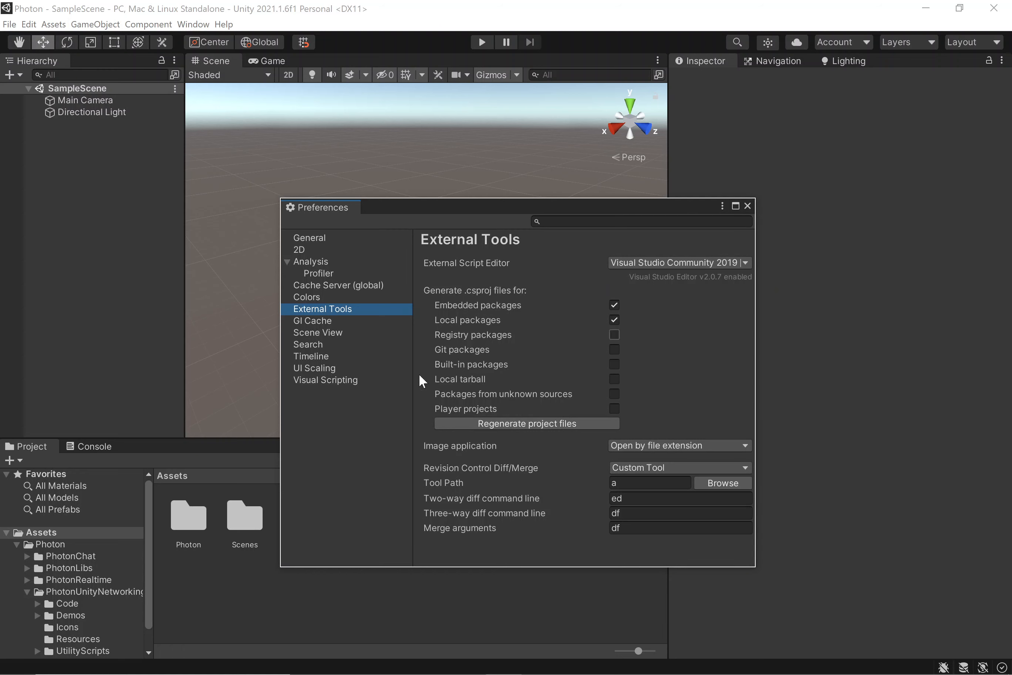
left_click(671, 258)
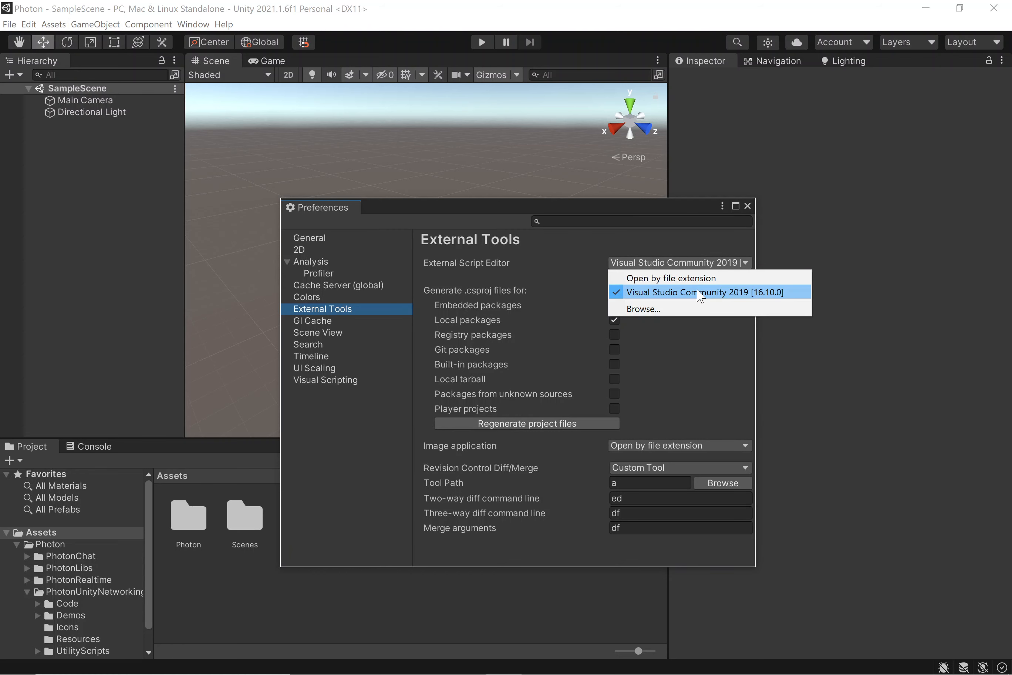
left_click(670, 296)
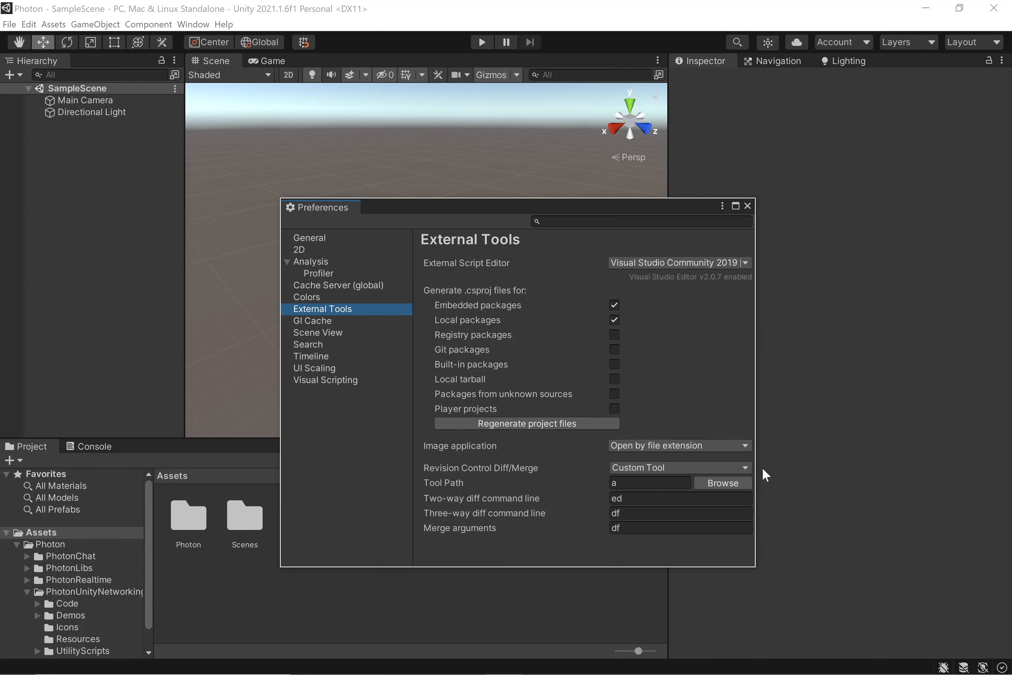
left_click(746, 203)
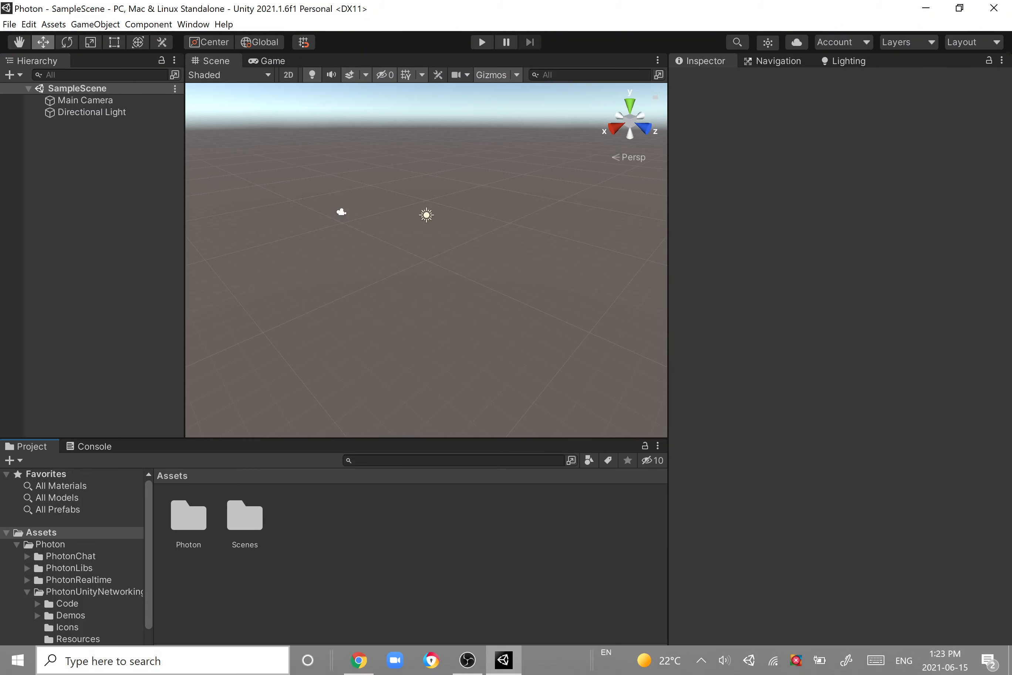
Search Windows for 'visual' and launch Visual Studio 2019
left_click(132, 668)
type("visual")
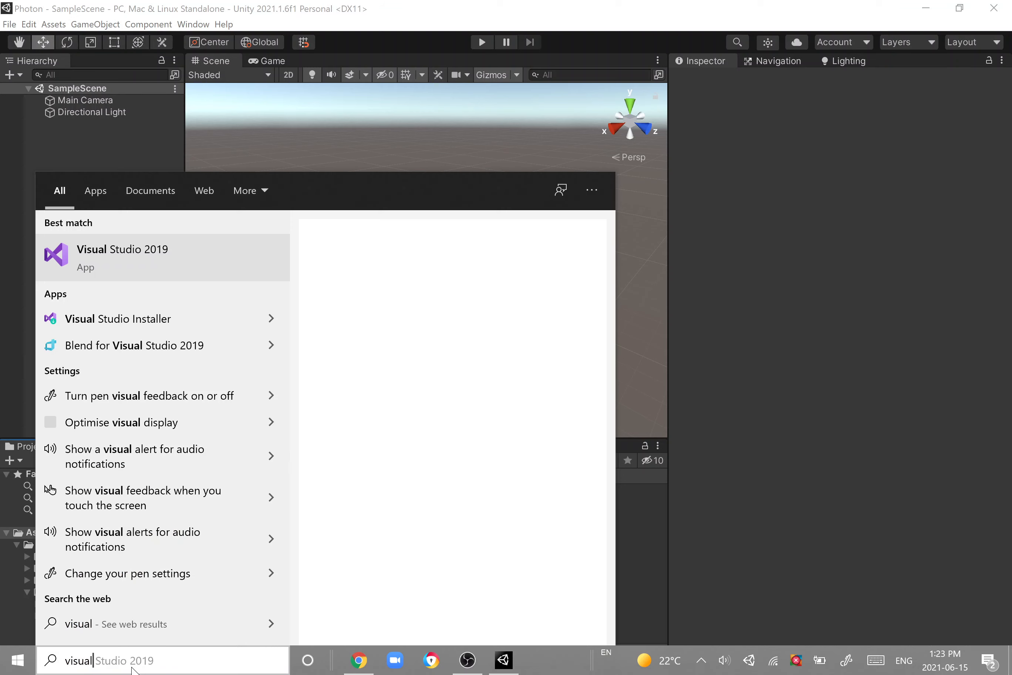
left_click(162, 256)
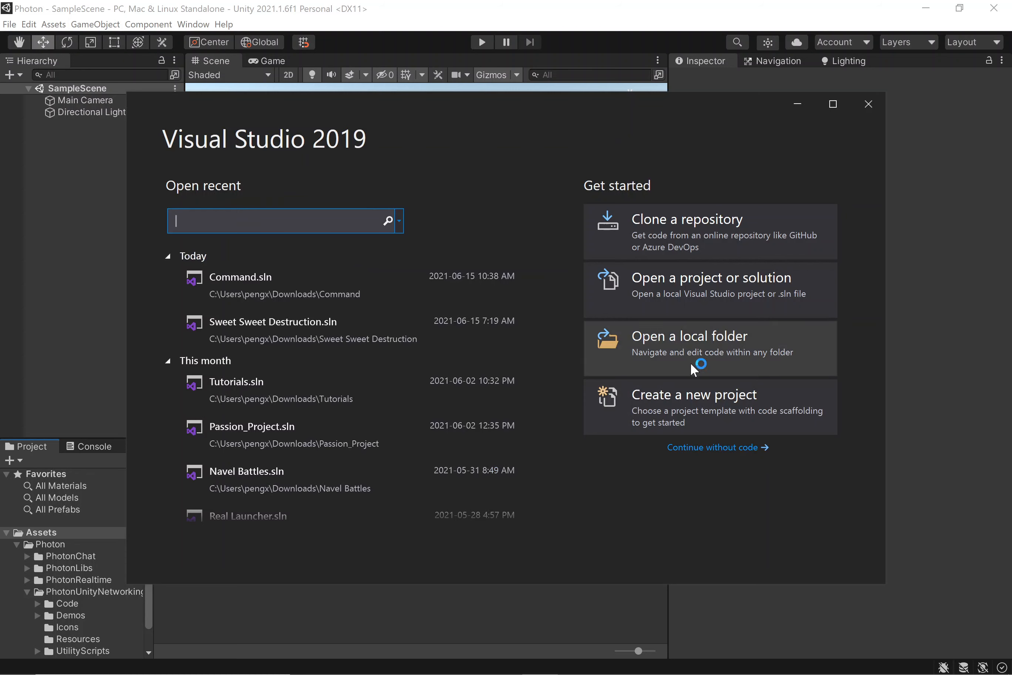
Open Create a new project, reposition the window, and scroll to the bottom of the template list
left_click(710, 401)
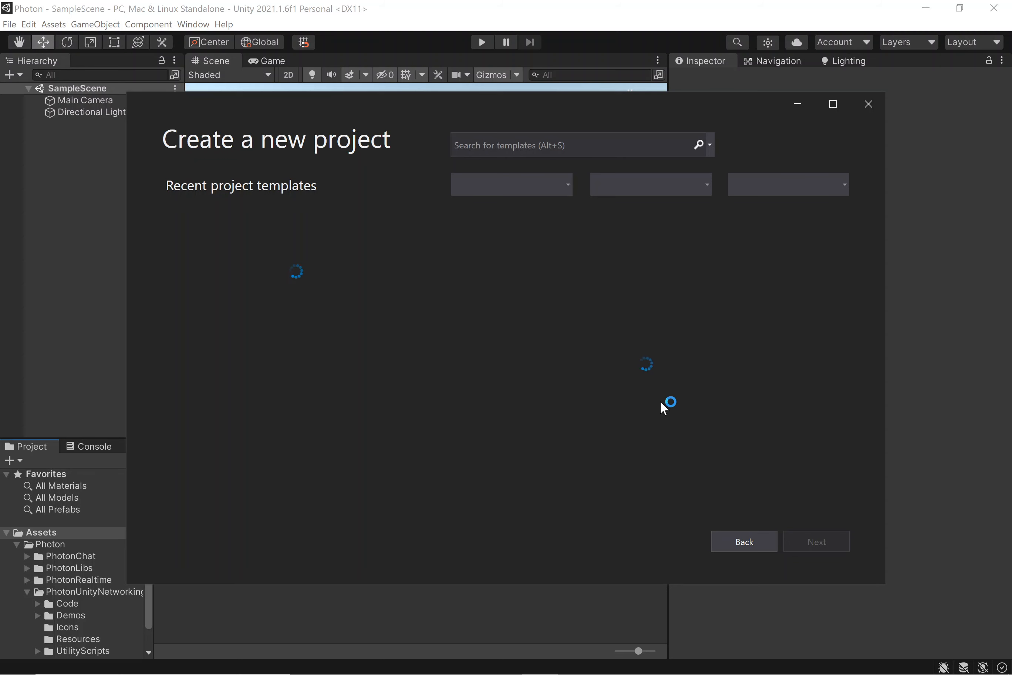
left_click_drag(785, 354, 772, 322)
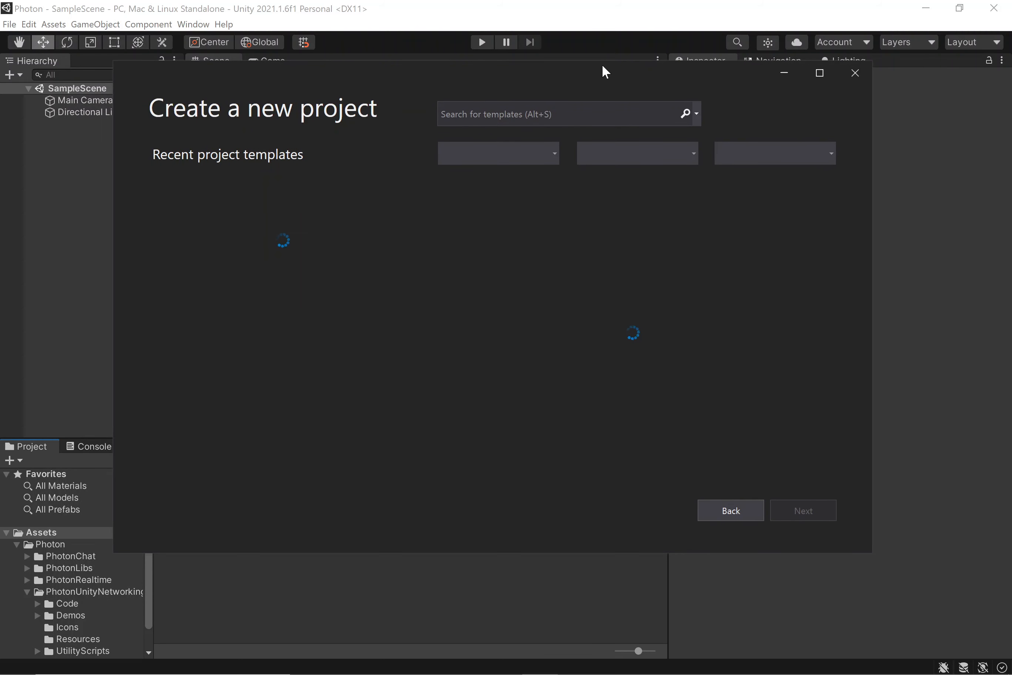
left_click_drag(602, 63, 602, 70)
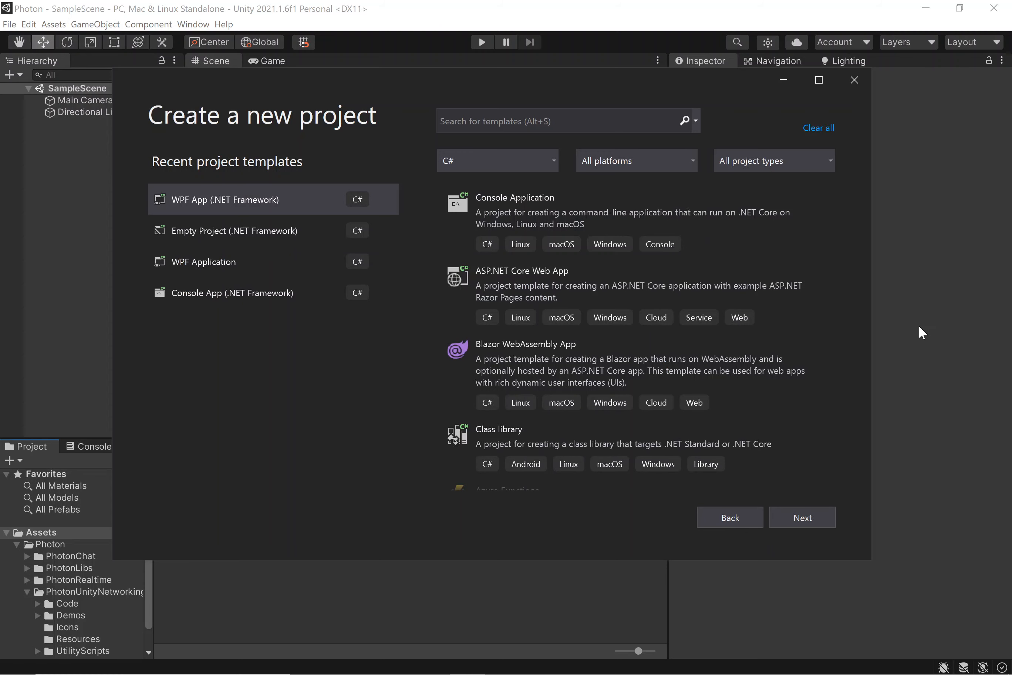
scroll(710, 345, "down", 15)
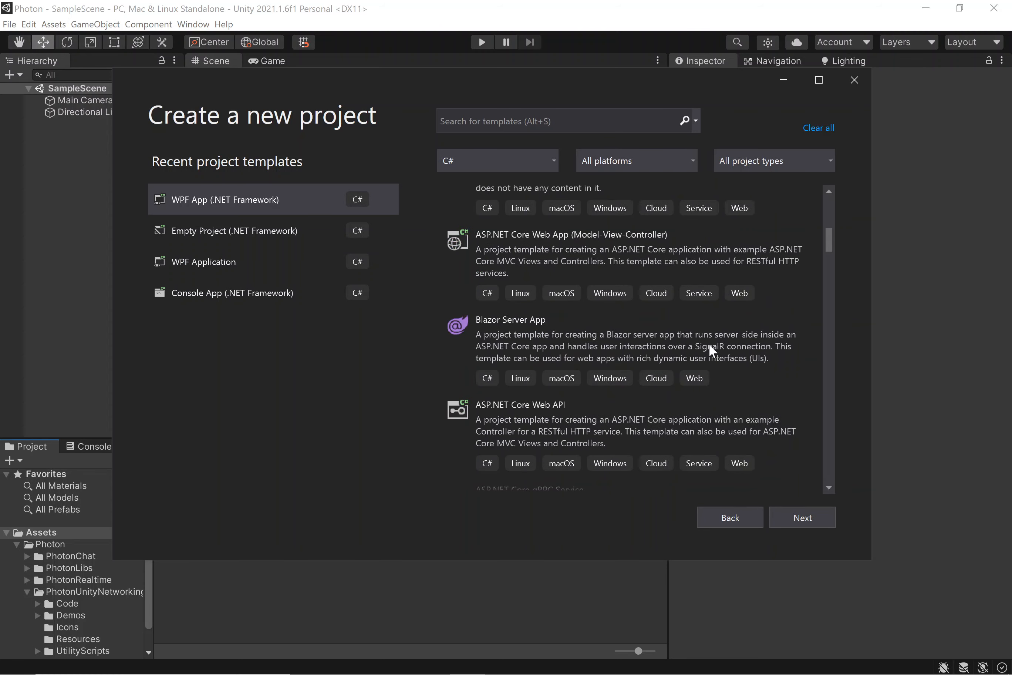
scroll(710, 345, "down", 15)
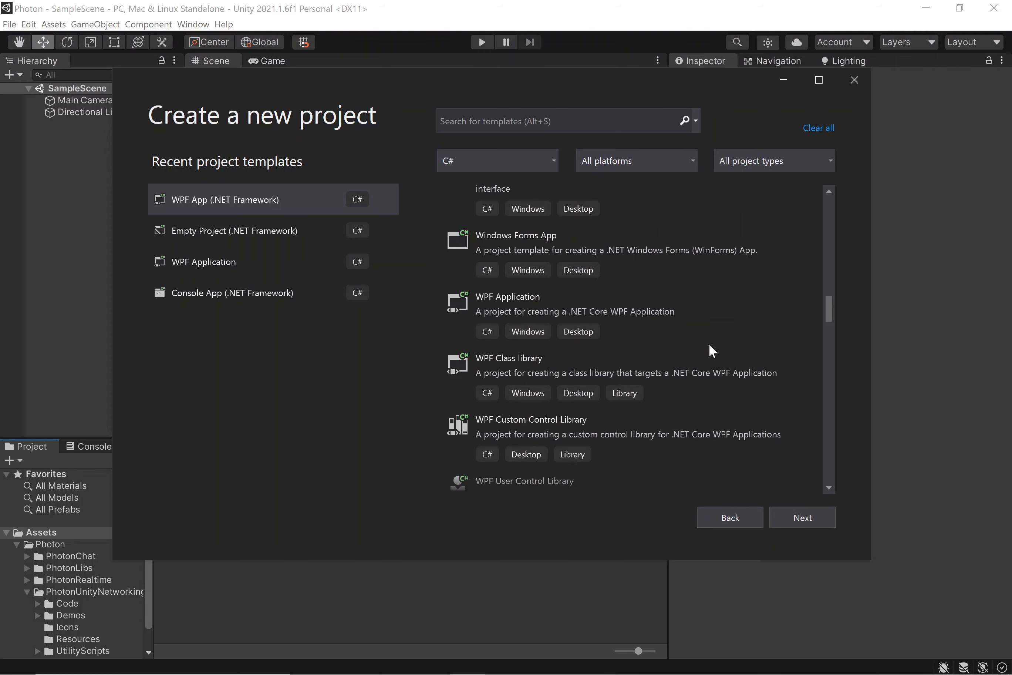
scroll(709, 344, "down", 10)
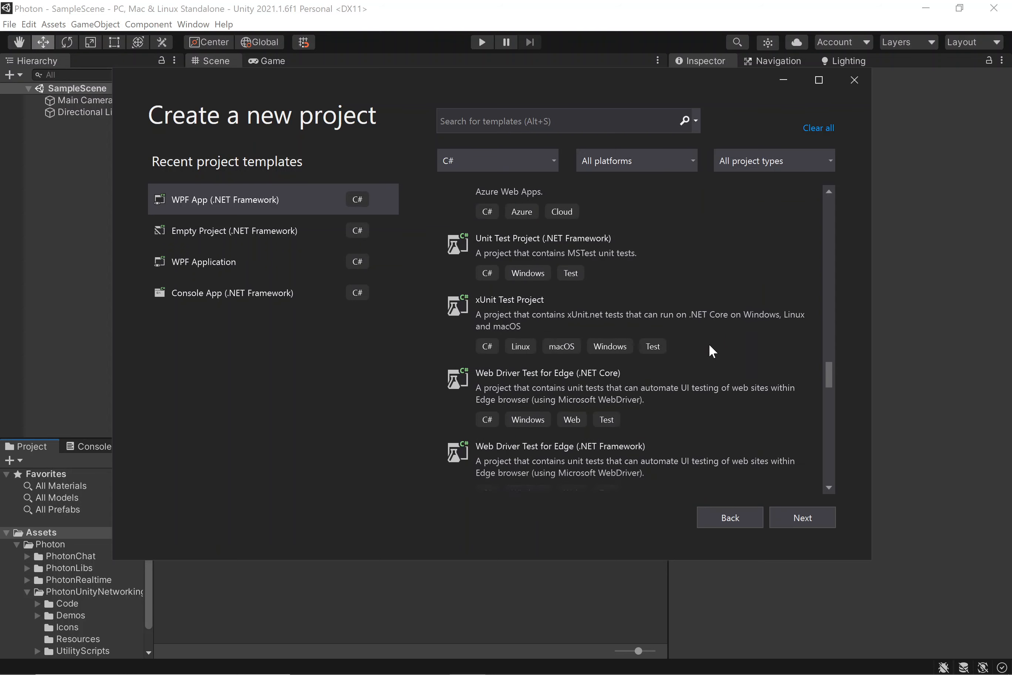
left_click_drag(828, 391, 828, 472)
Confirm Game development with Unity is installed, then close the installer and Visual Studio
left_click(639, 471)
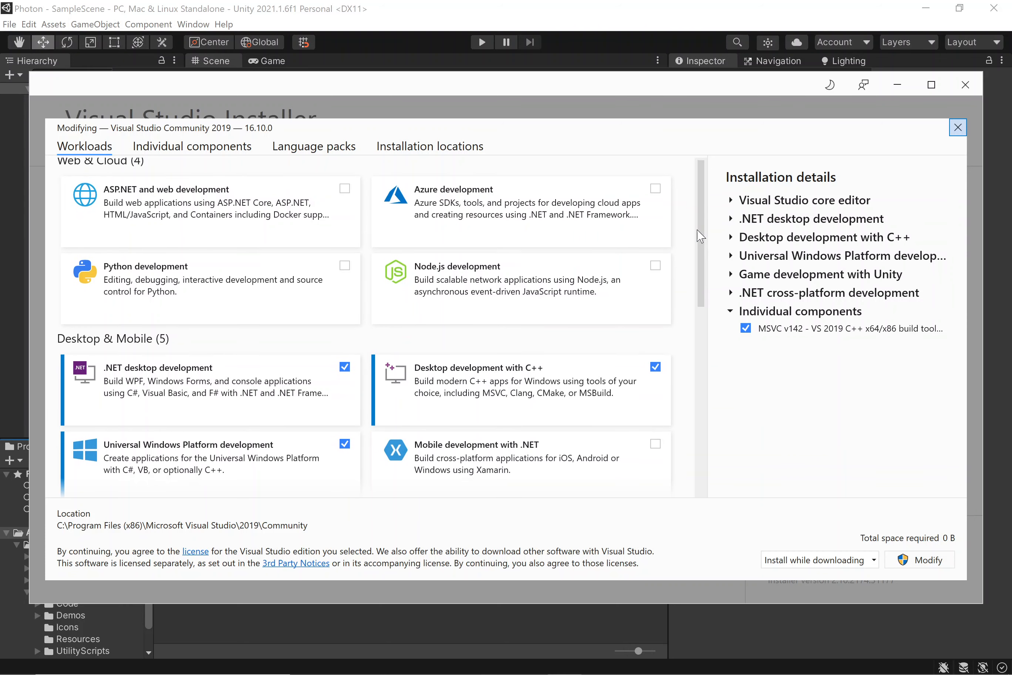
scroll(696, 222, "down", 5)
scroll(693, 320, "down", 4)
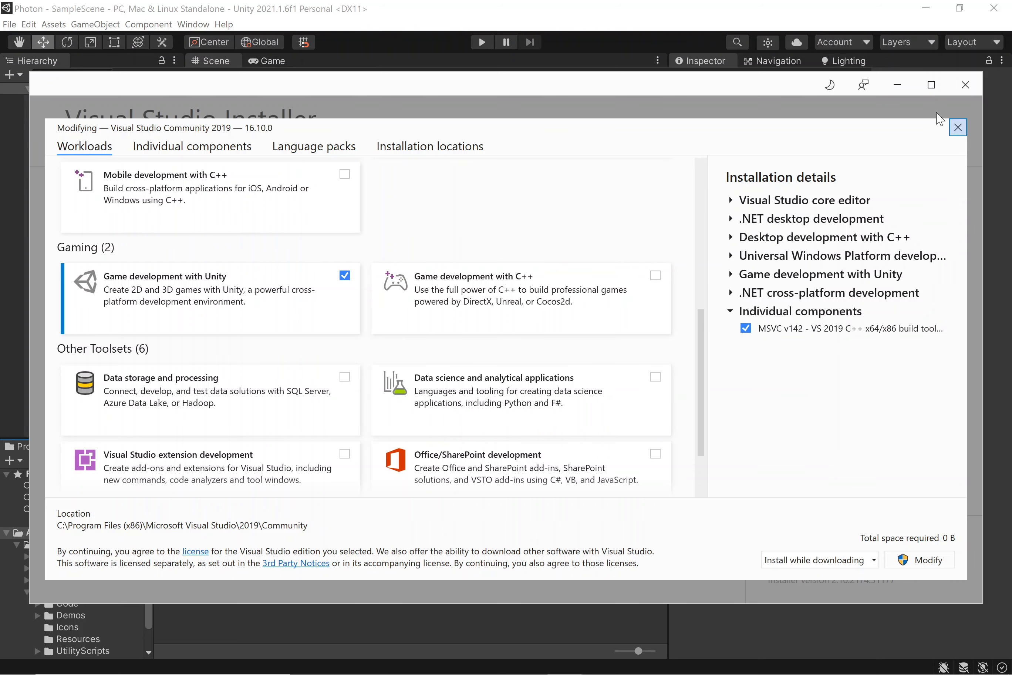
left_click(965, 84)
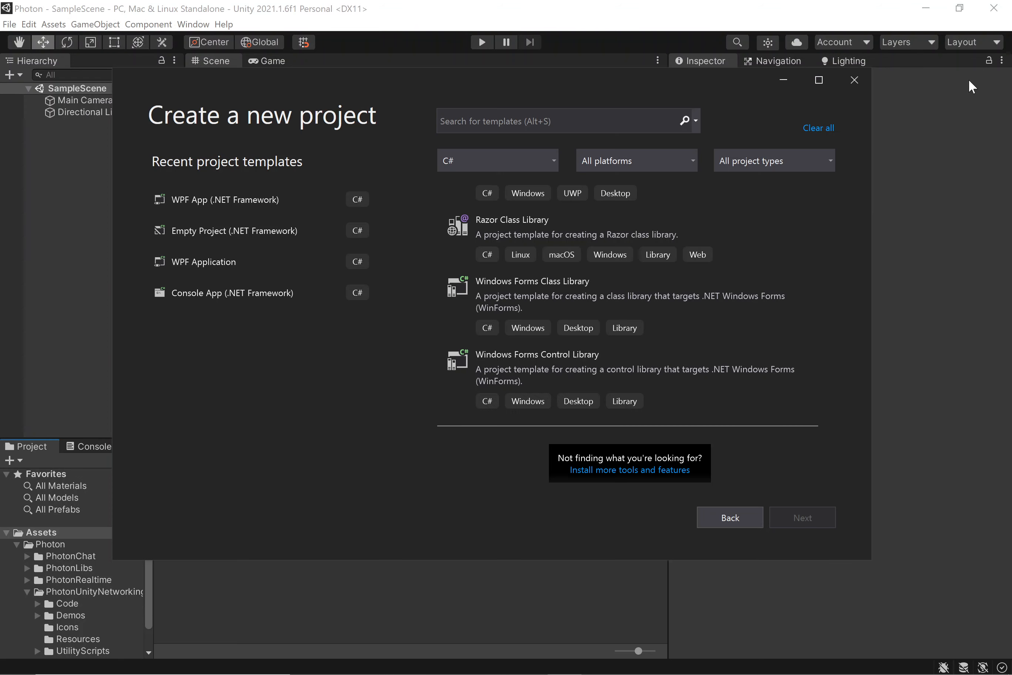
left_click(855, 81)
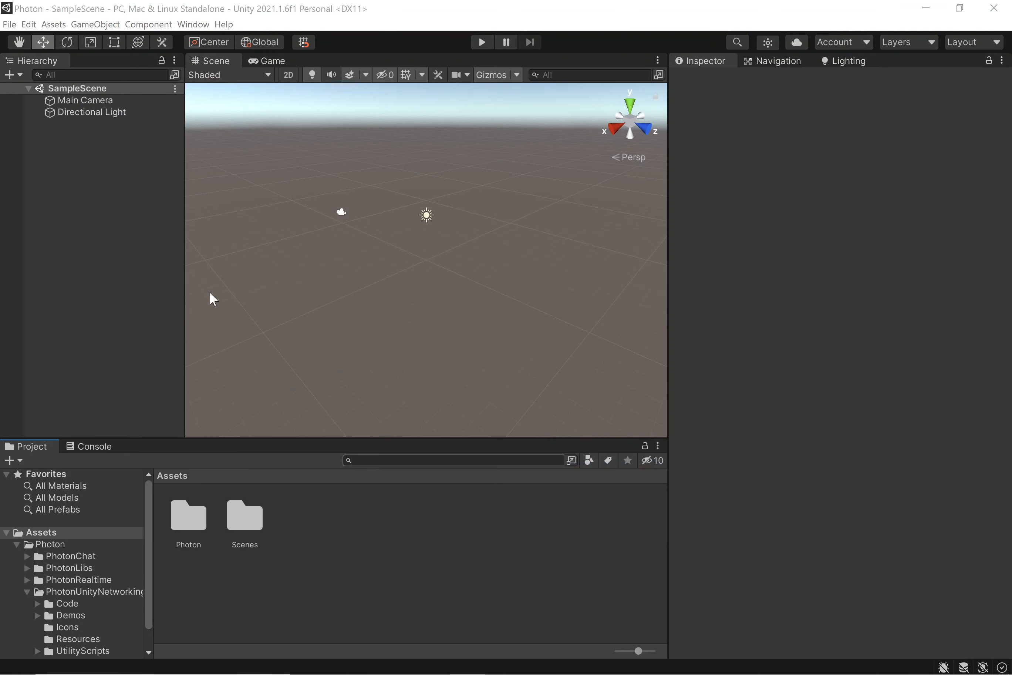